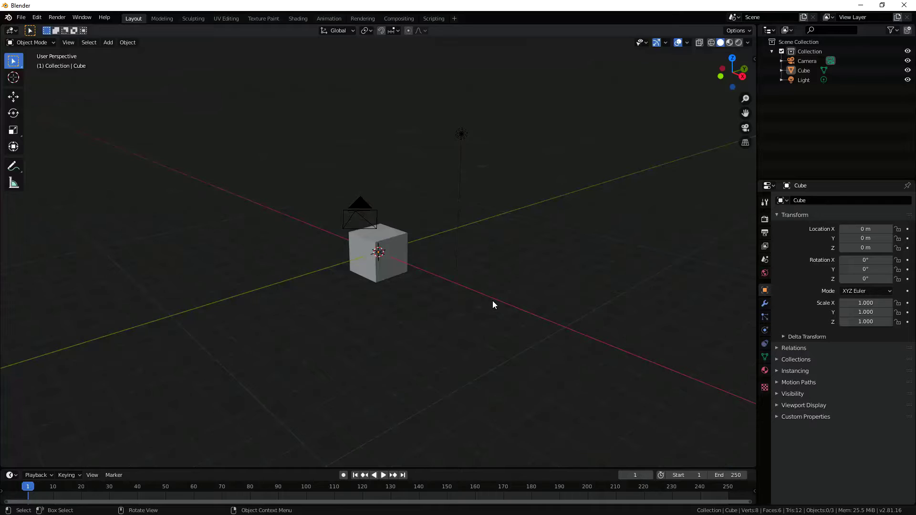
Step: Select the default cube and move it 1 m straight up along Z, orbiting to a lower view
left_click(376, 267)
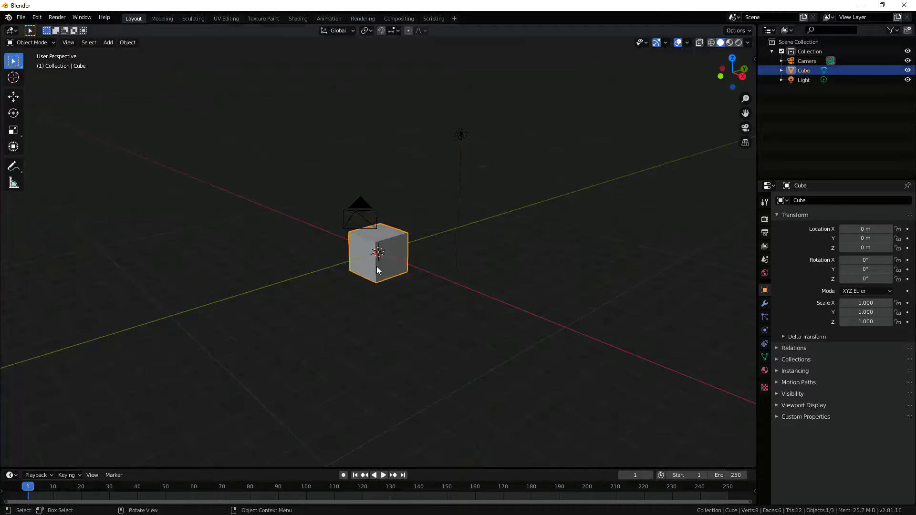
scroll(376, 266, "up", 5)
mouse_move(376, 266)
middle_mouse_down()
mouse_move(387, 259)
mouse_move(382, 248)
mouse_move(382, 267)
middle_mouse_up()
key("g")
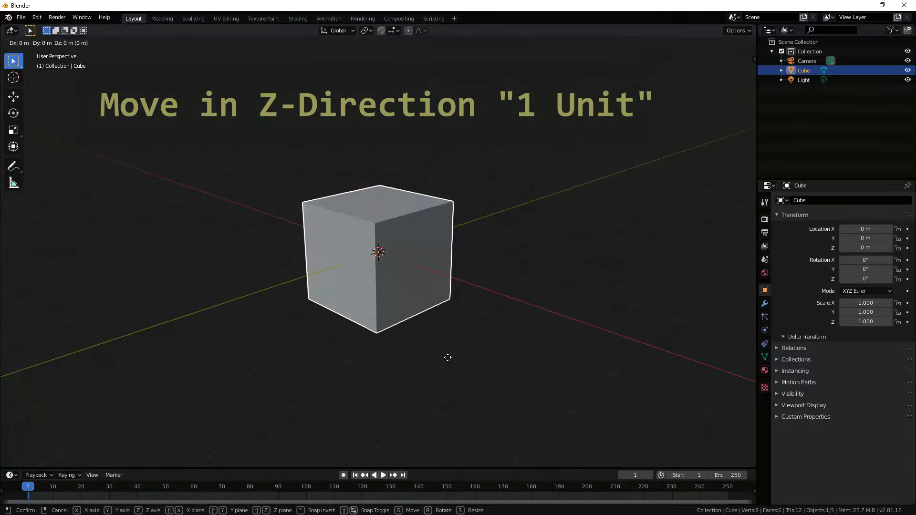
key("z")
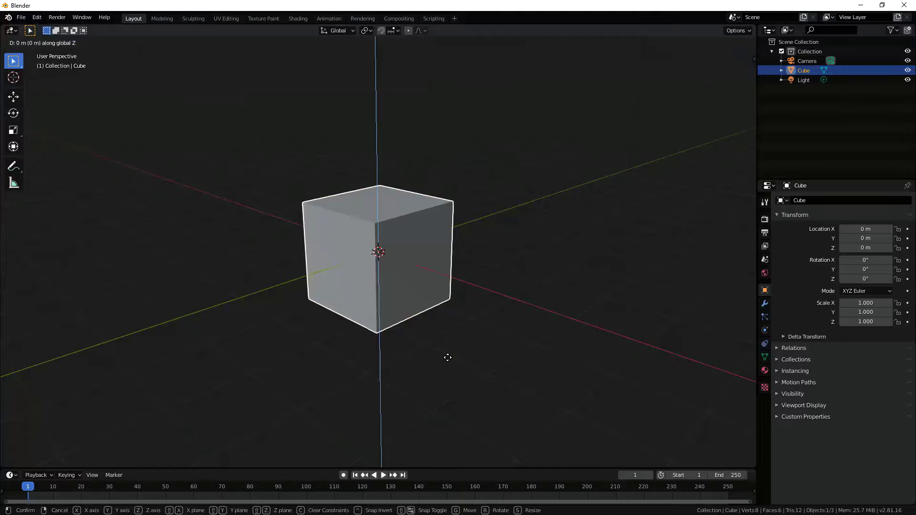
key("1")
key("Return")
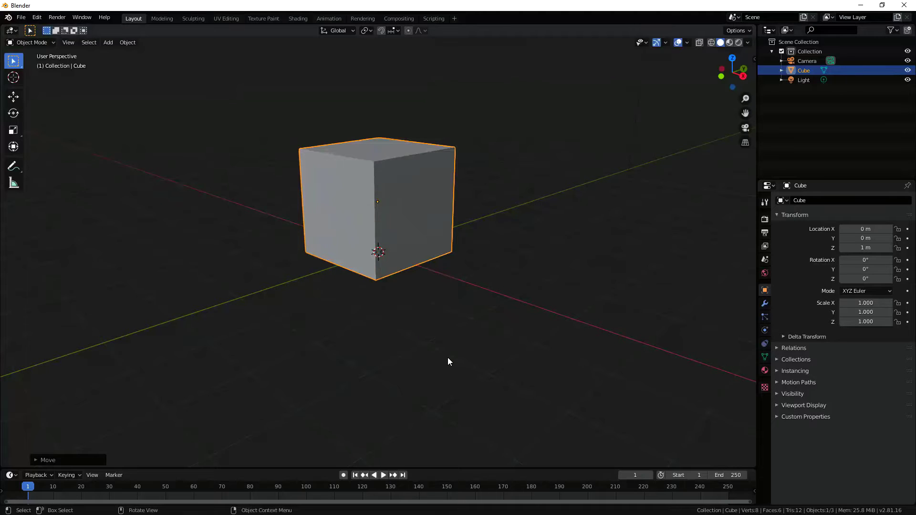
middle_click_drag(456, 298, 475, 291)
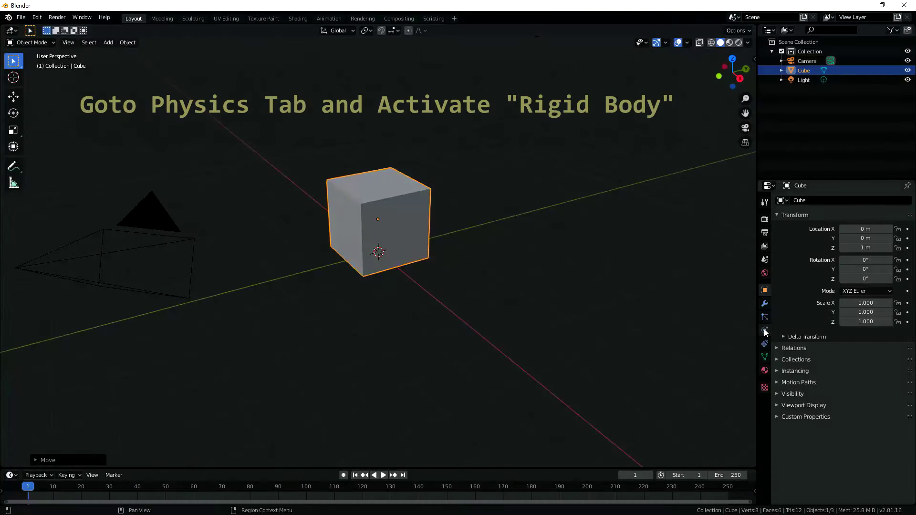
Step: Add a rigid body to the cube in Physics properties, keeping Type Active
left_click(765, 331)
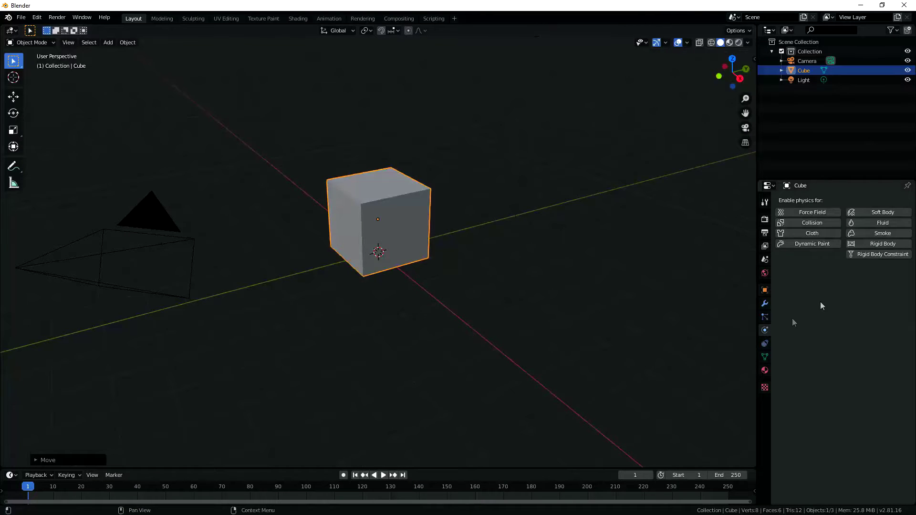
left_click(875, 243)
left_click(867, 284)
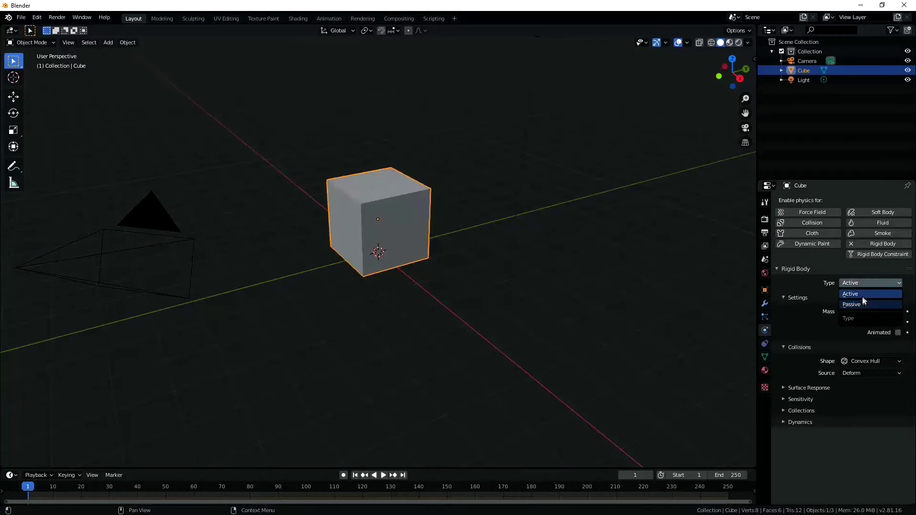
left_click(864, 294)
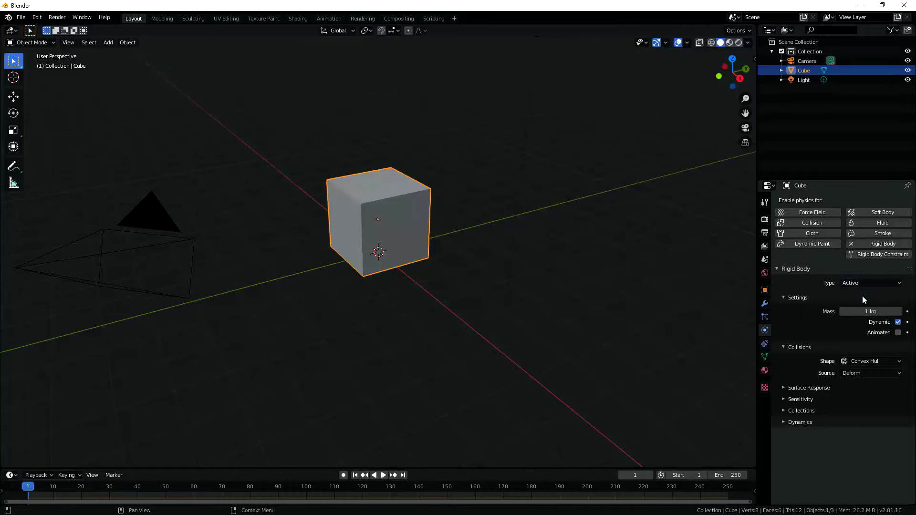
Step: Play the fall test, then expand the Gravity settings in Scene properties
left_click(384, 476)
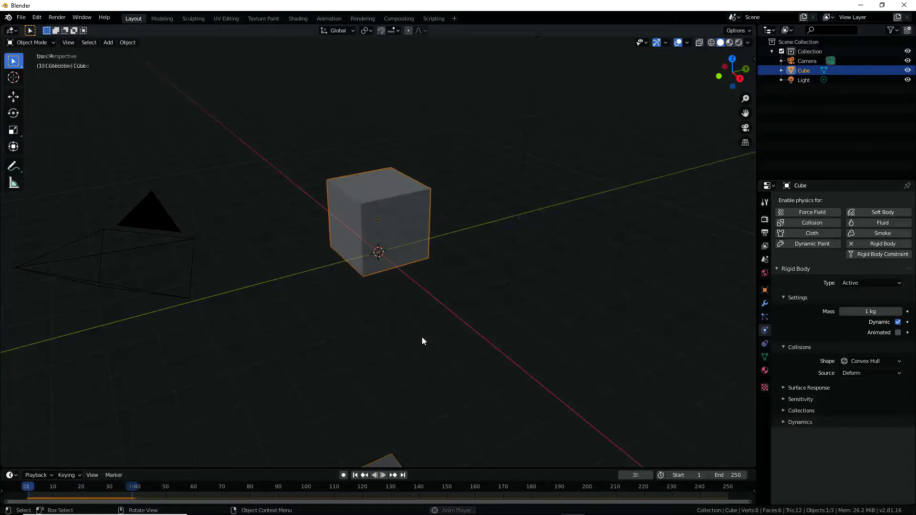
left_click(764, 259)
left_click(775, 262)
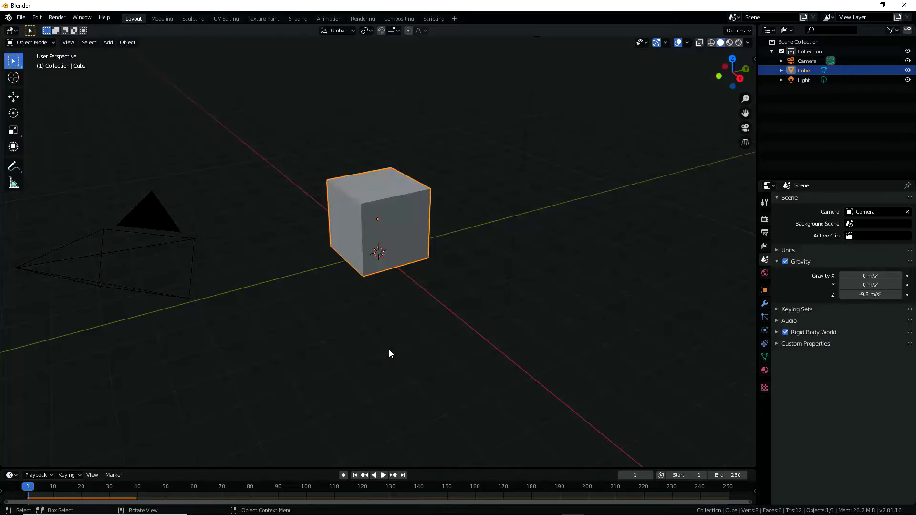
left_click(385, 474)
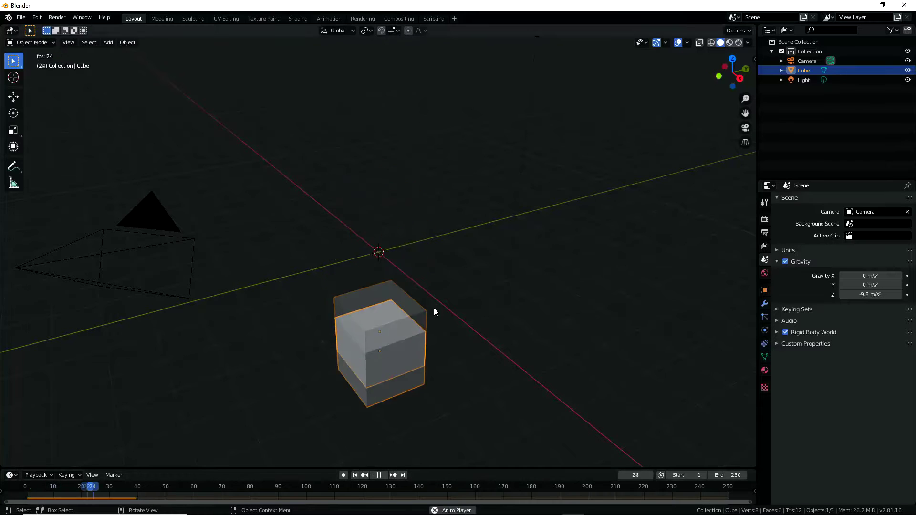
key("Escape")
double_click(870, 294)
type("0")
key("Return")
double_click(865, 276)
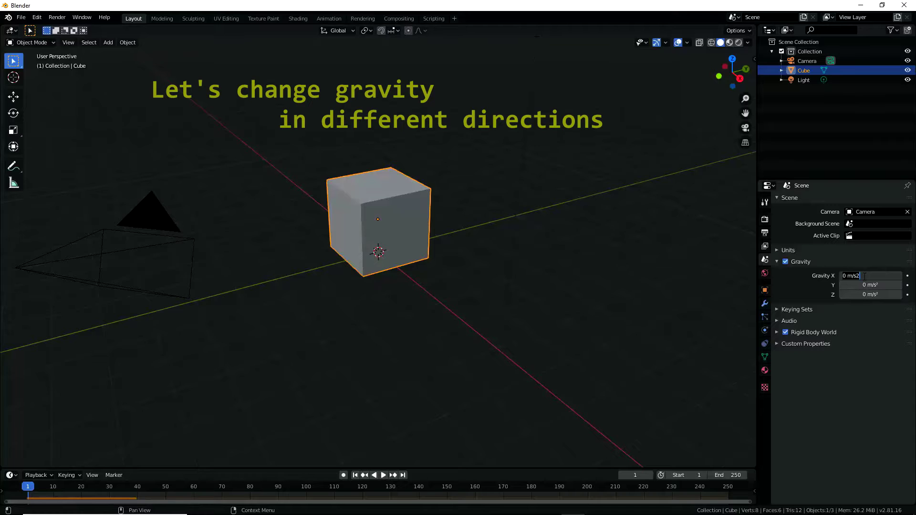
key("Return")
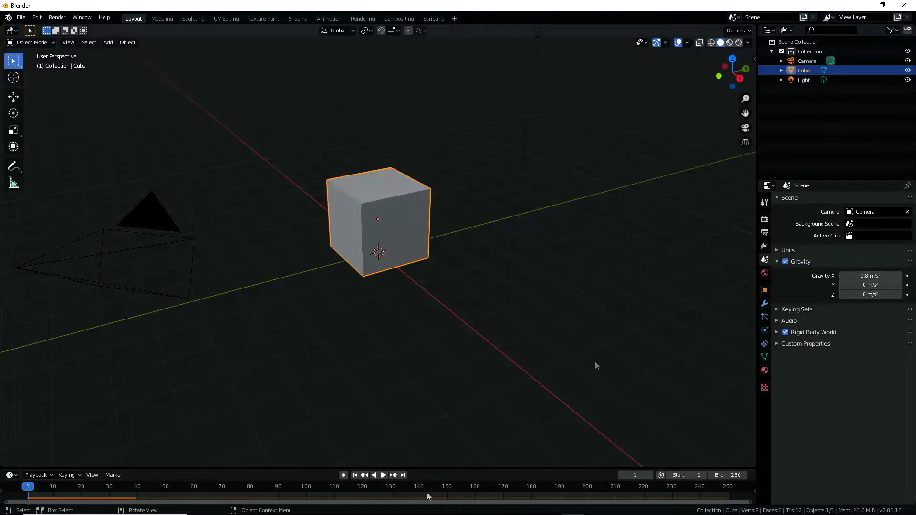
left_click(383, 476)
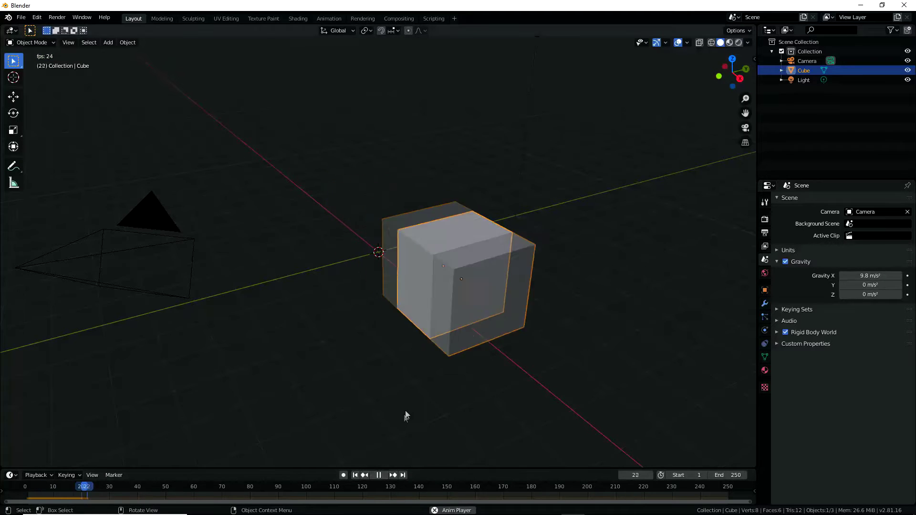
key("Escape")
left_click(872, 276)
type("0")
key("Return")
left_click(871, 285)
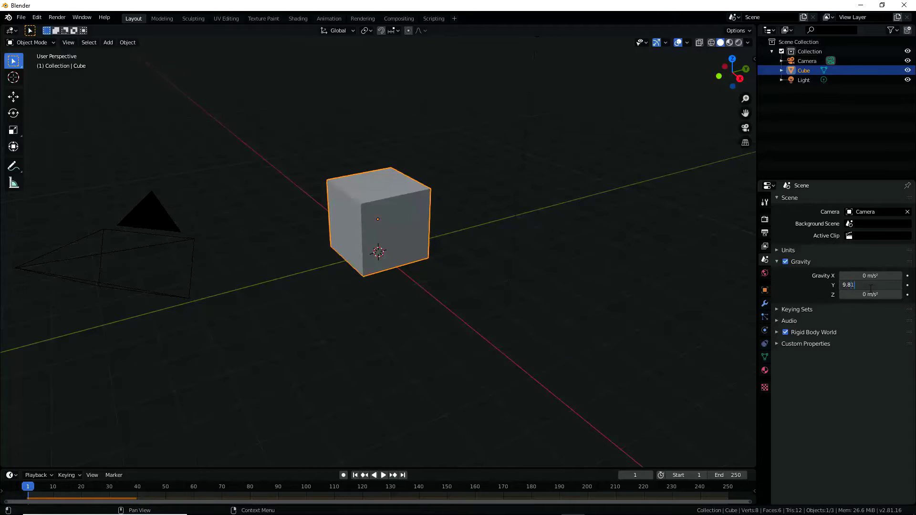
key("Return")
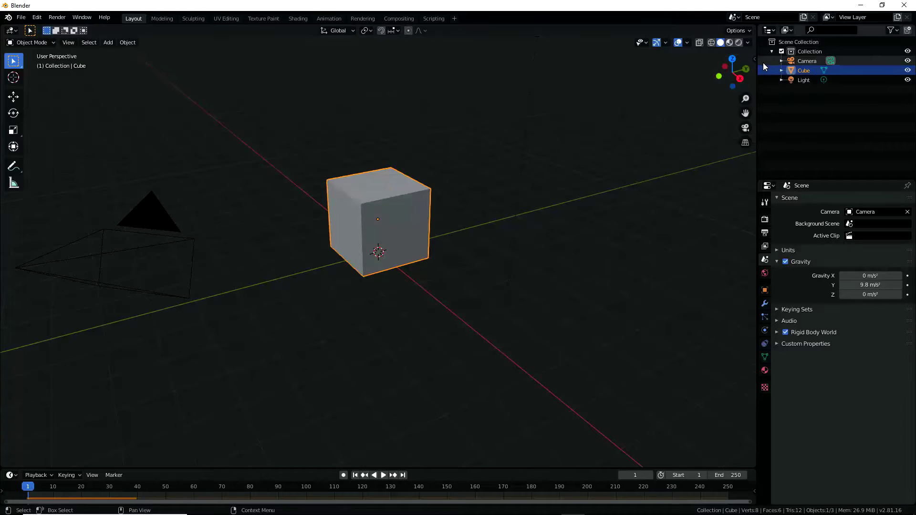
key("space")
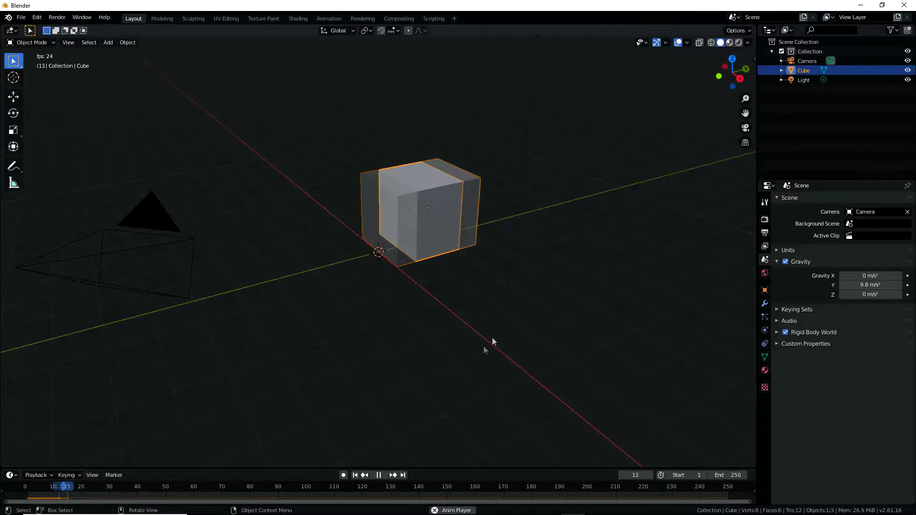
key("Escape")
left_click(838, 286)
type("9.81 m/s2")
key("Return")
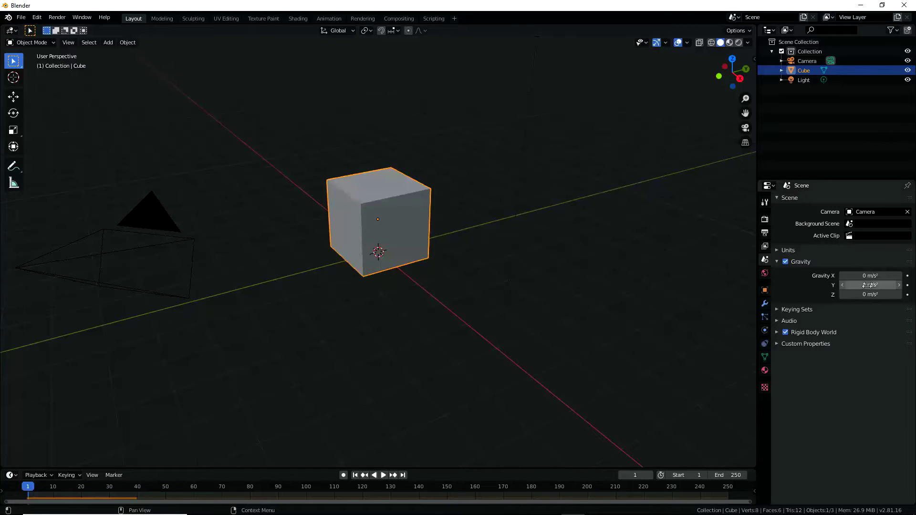
double_click(862, 294)
type("-9.")
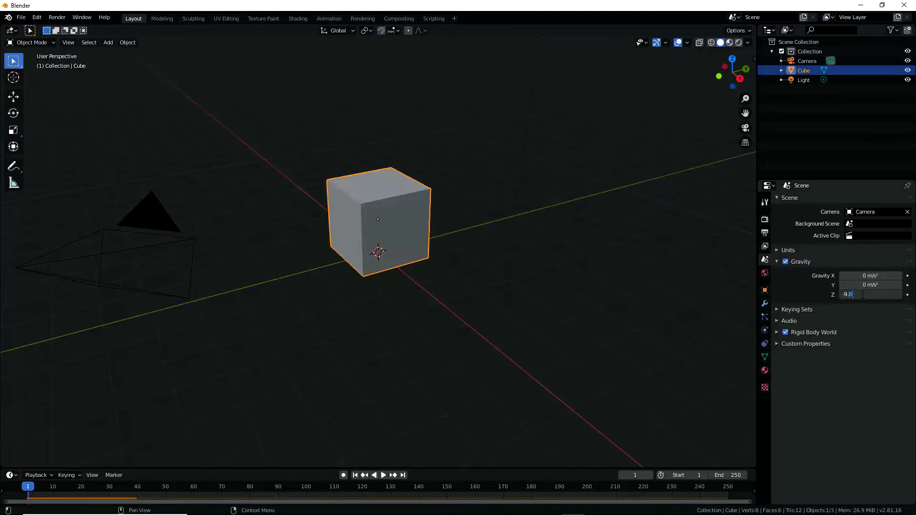
type("81")
key("Return")
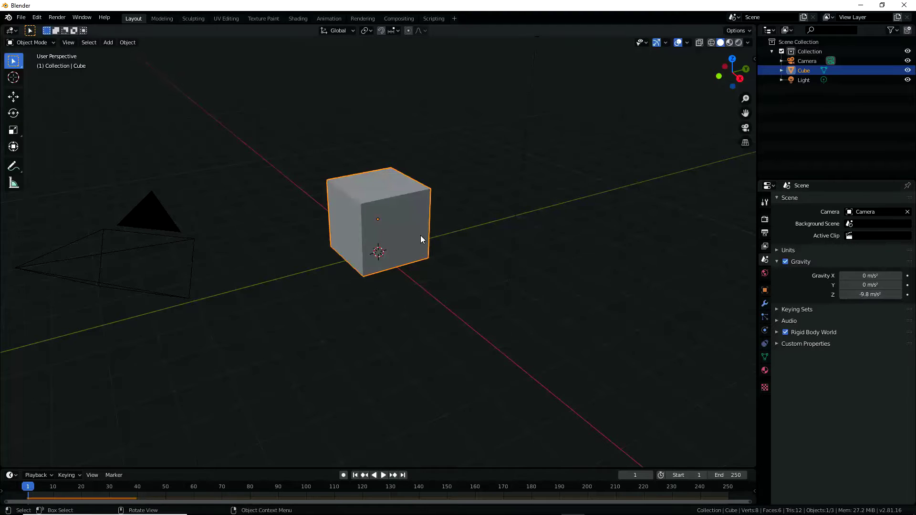
left_click(426, 275)
Step: Add a plane beneath the cube and scale it up about 5.9 times
mouse_move(427, 275)
middle_mouse_down()
mouse_move(447, 267)
mouse_move(422, 276)
middle_mouse_up()
key("shift+a")
mouse_move(422, 272)
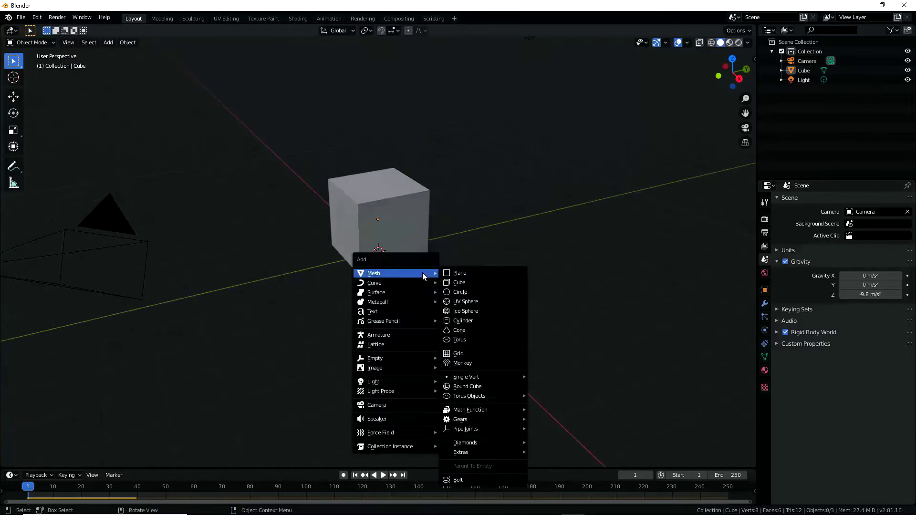
left_click(478, 272)
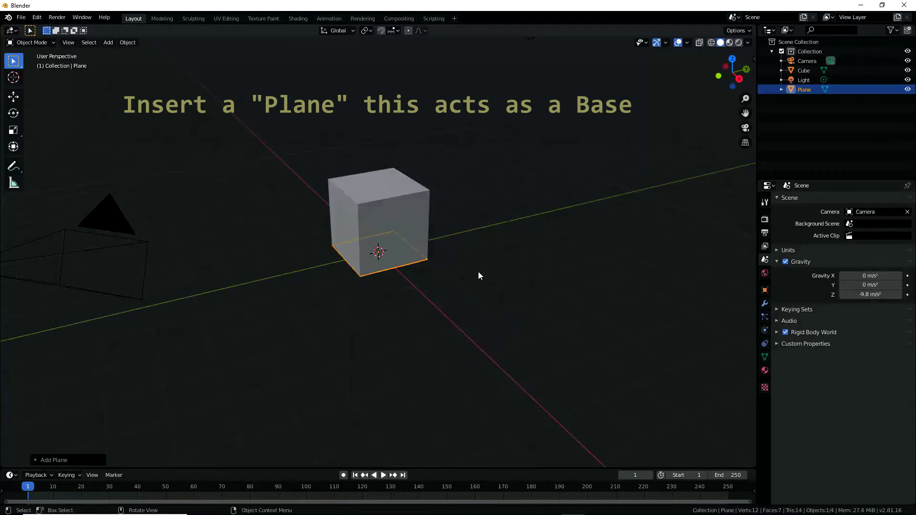
key("s")
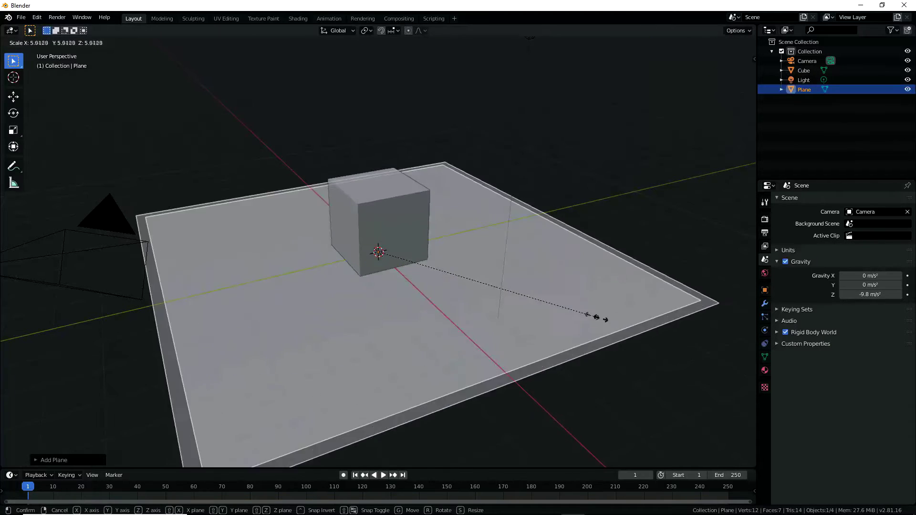
left_click(646, 331)
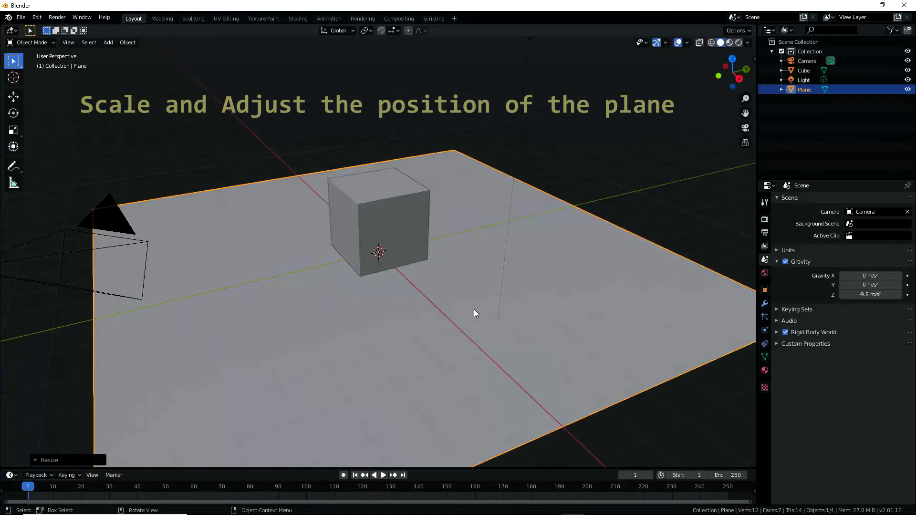
Step: Slide the plane along Y so the cube sits toward one end
key("g")
key("y")
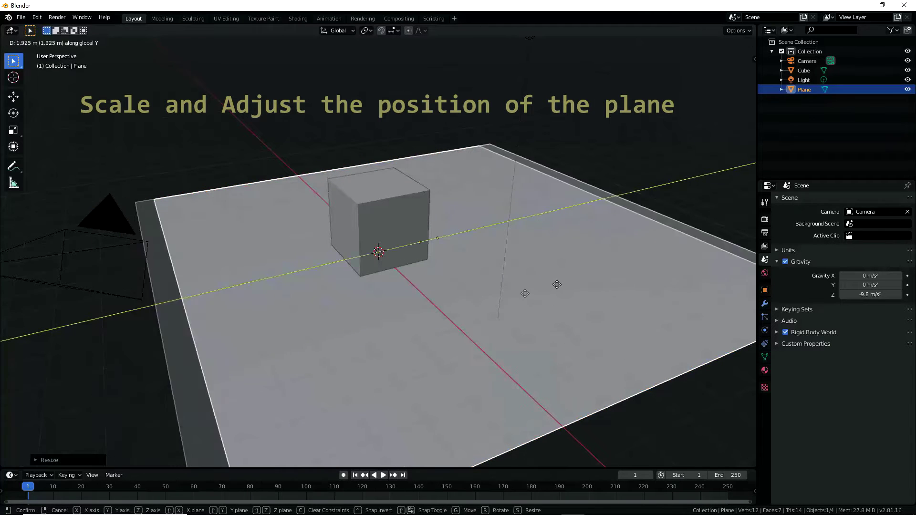
left_click(615, 266)
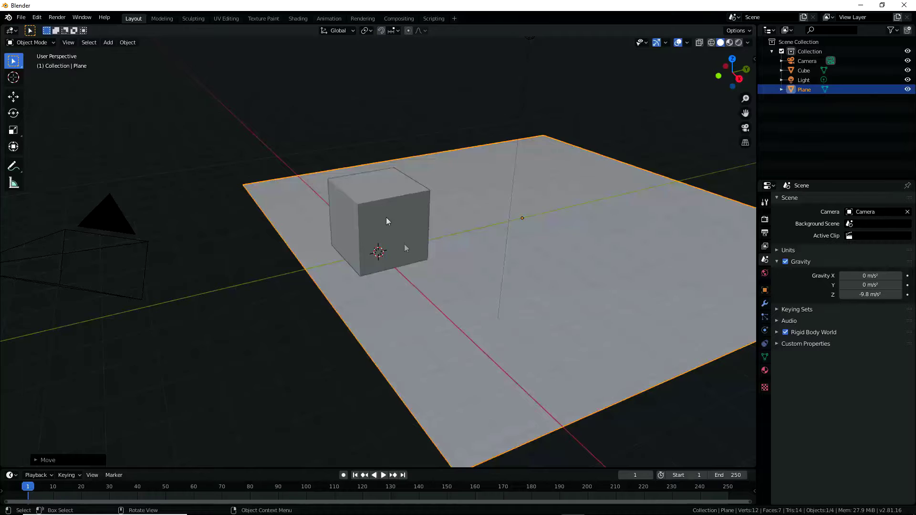
mouse_move(395, 205)
middle_mouse_down()
mouse_move(416, 205)
mouse_move(403, 206)
middle_mouse_up()
Step: Give the plane a Passive rigid body, then play the simulation with the cube selected
left_click(765, 330)
left_click(871, 242)
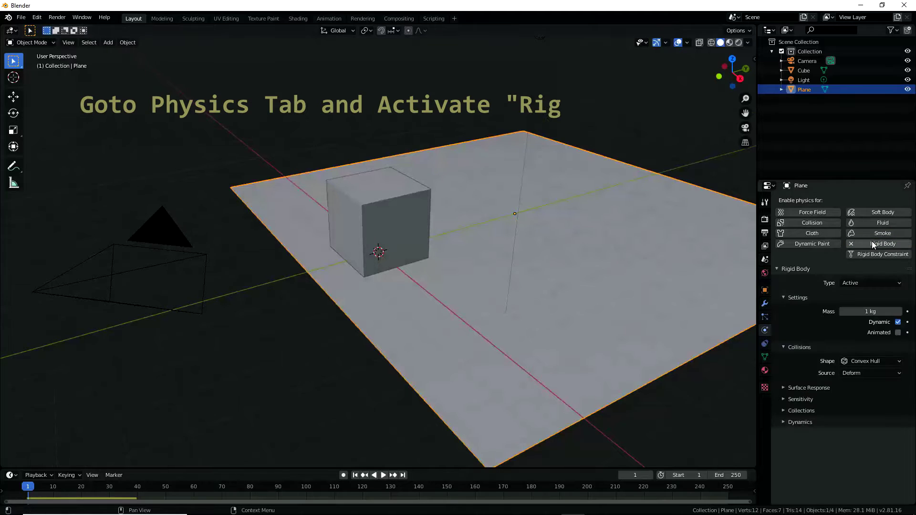
left_click(867, 283)
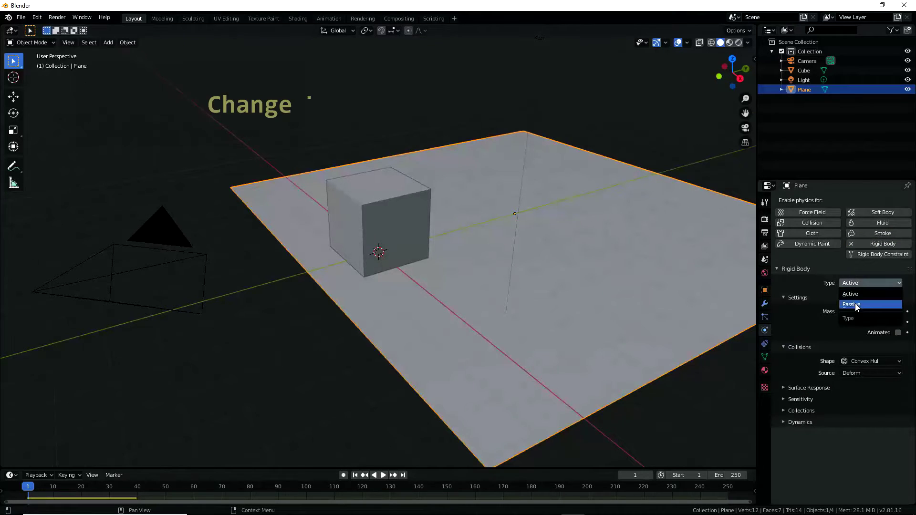
left_click(855, 303)
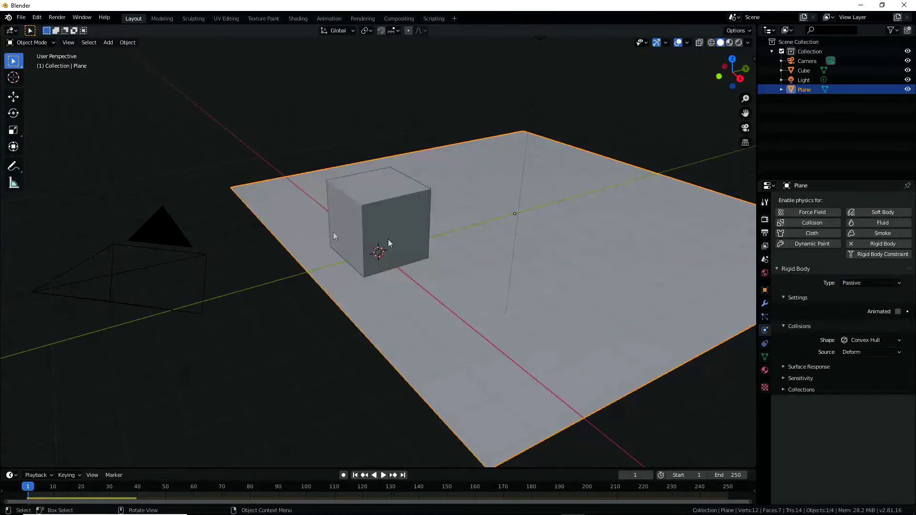
left_click(385, 207)
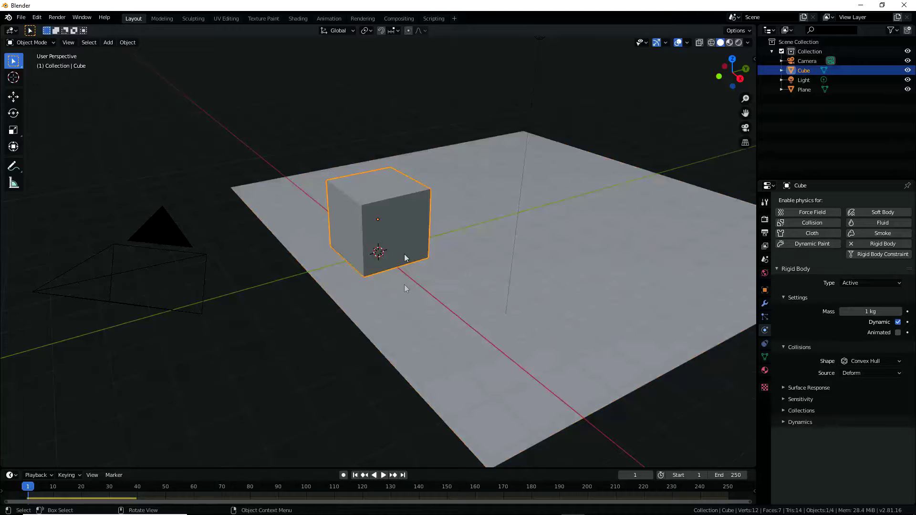
left_click(384, 475)
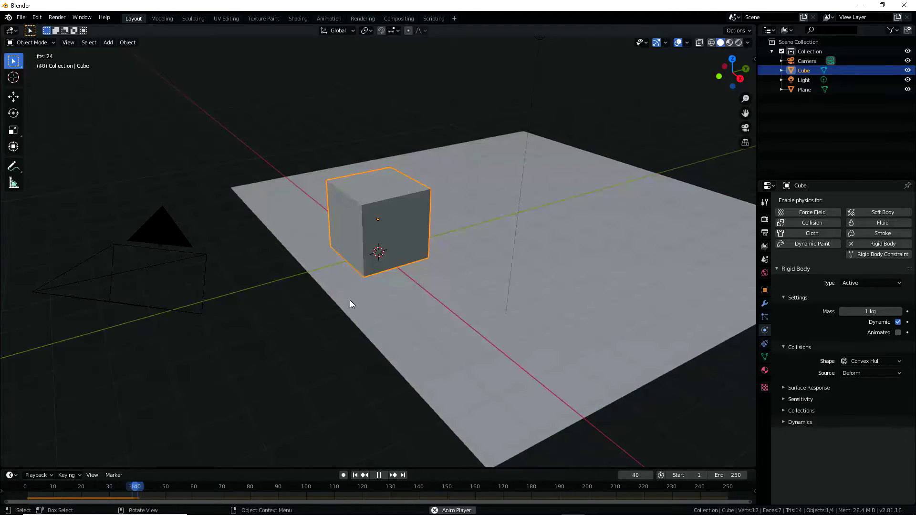
key("Escape")
Step: Switch the plane's rigid body to Active and replay the simulation several times
left_click(371, 304)
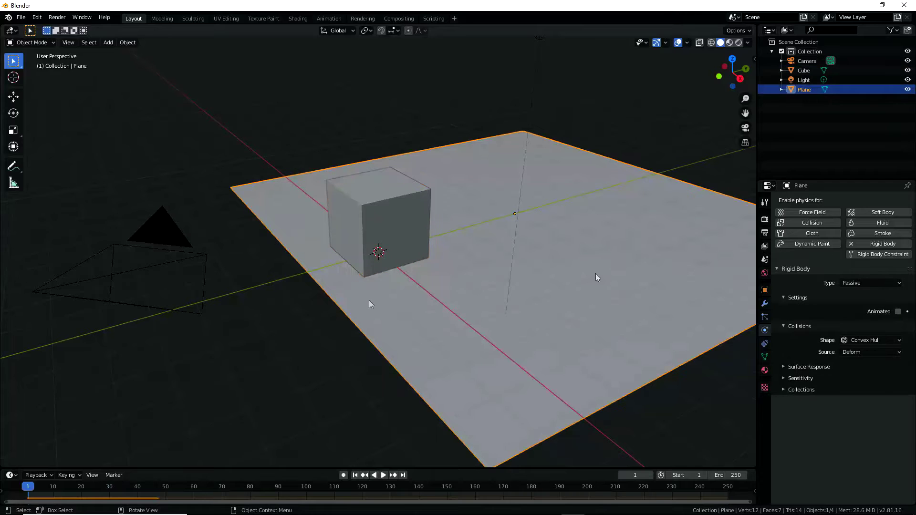
left_click(863, 283)
left_click(863, 293)
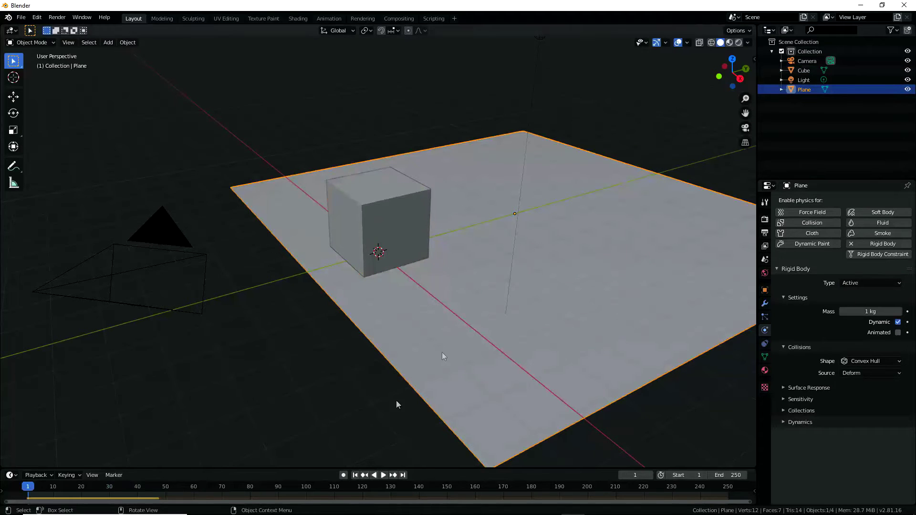
left_click(383, 475)
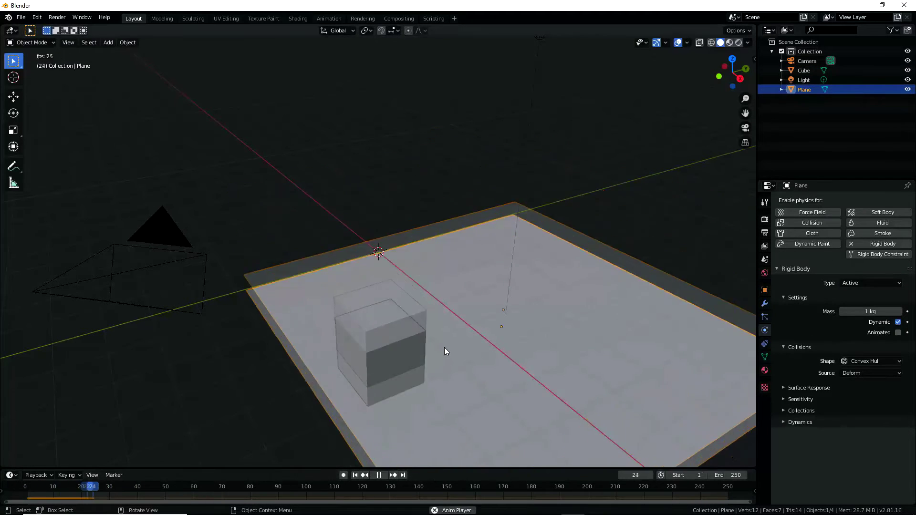
key("Escape")
key("space")
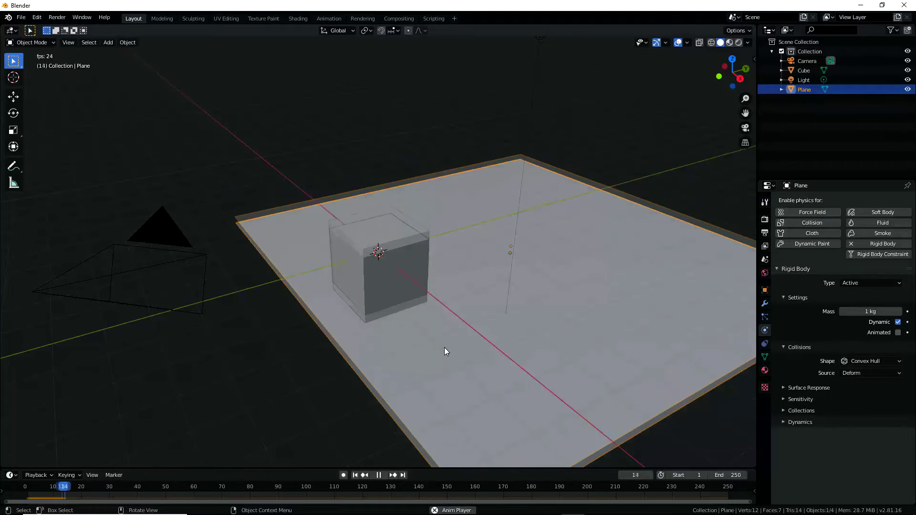
key("Escape")
key("space")
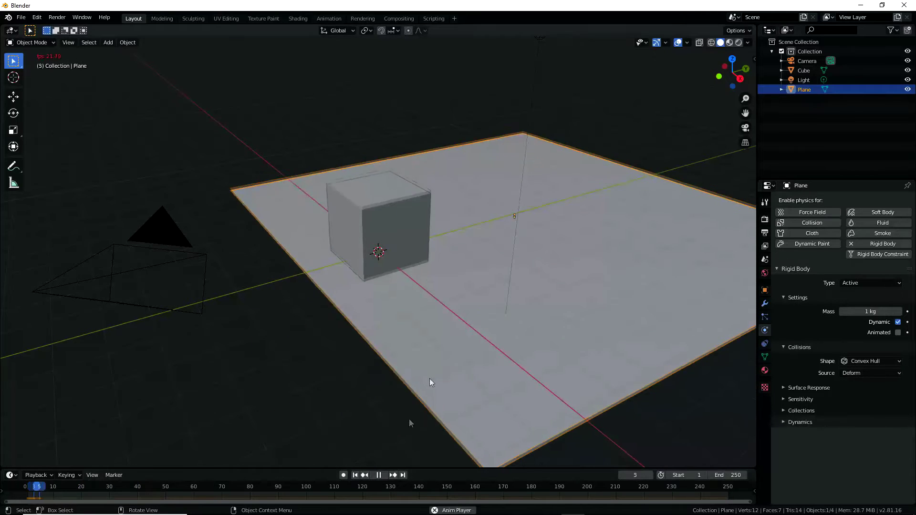
key("Escape")
key("space")
key("Escape")
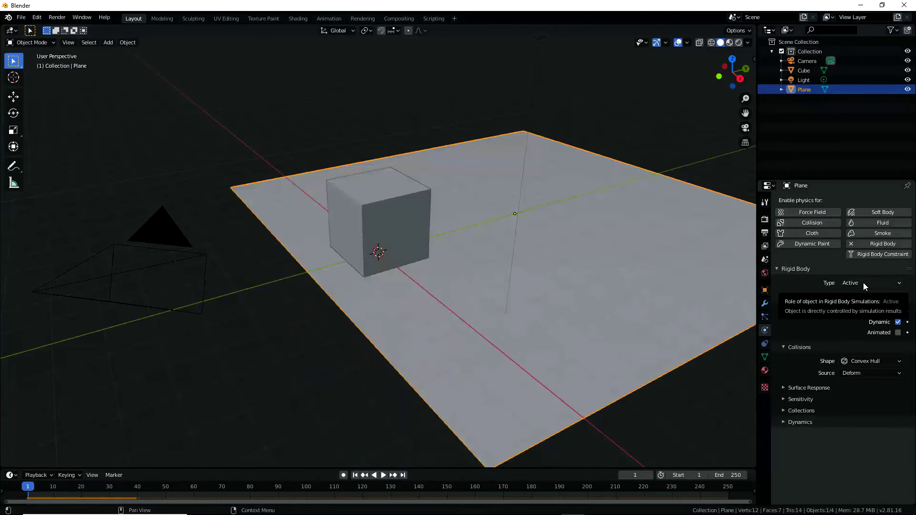
Step: Remove the plane's rigid body and test the playback without it
left_click(850, 247)
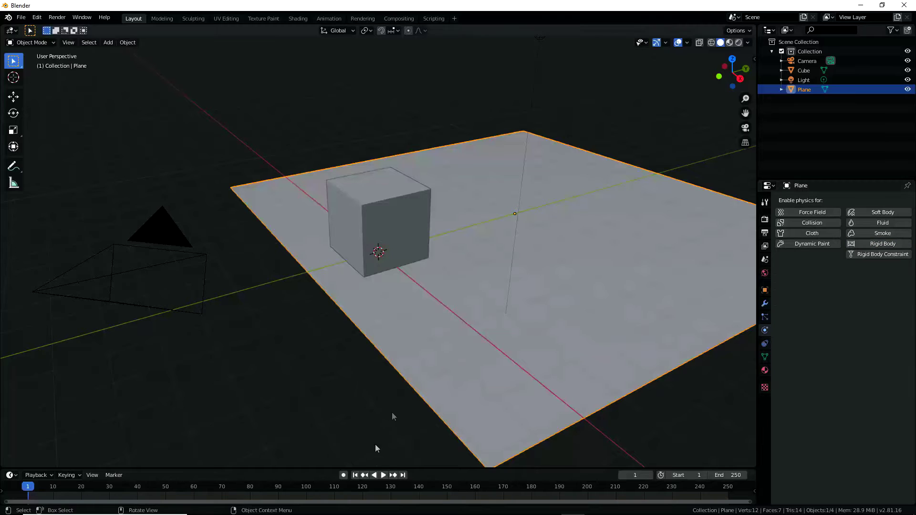
left_click(383, 475)
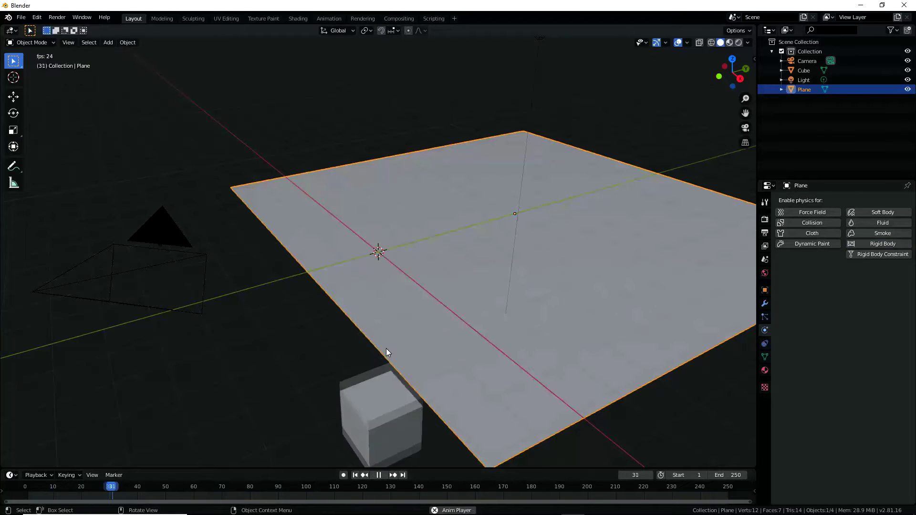
key("shift+Left")
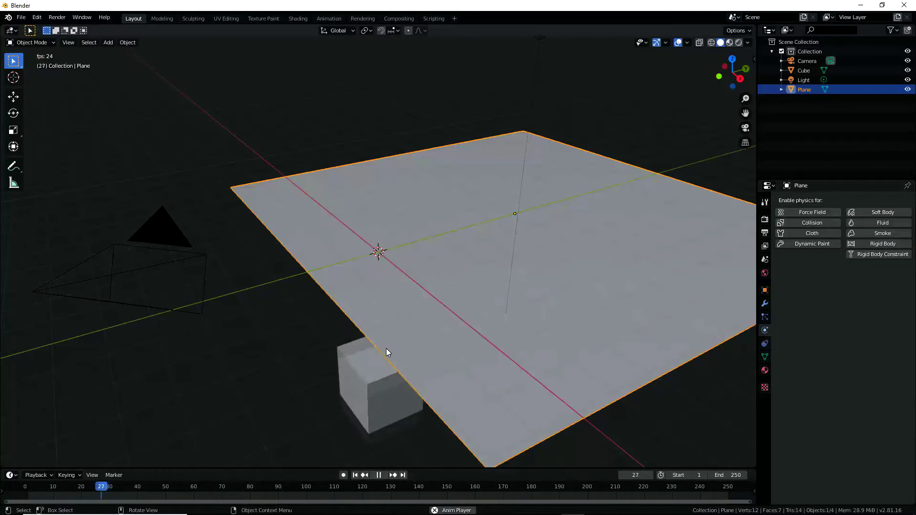
left_click(379, 476)
key("shift+Left")
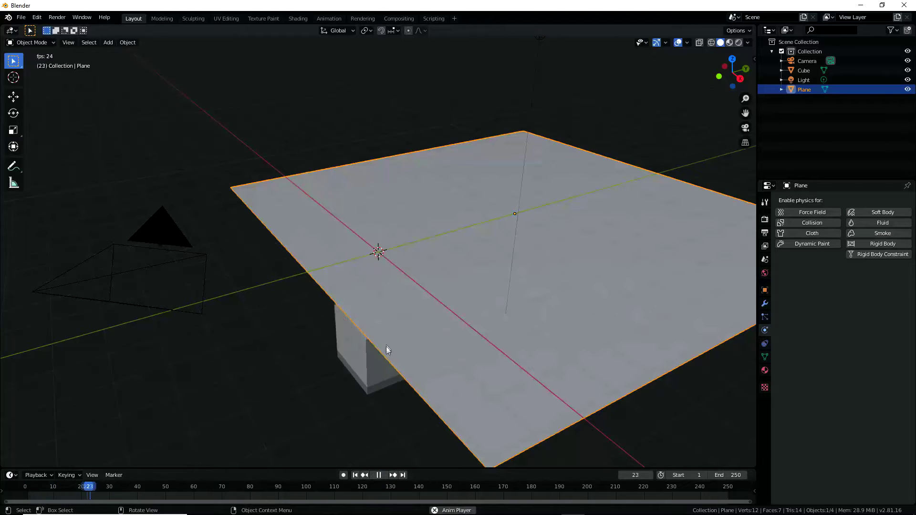
key("Escape")
Step: Re-add a Passive rigid body to the plane, check playback, and reselect the cube
left_click(869, 244)
left_click(863, 283)
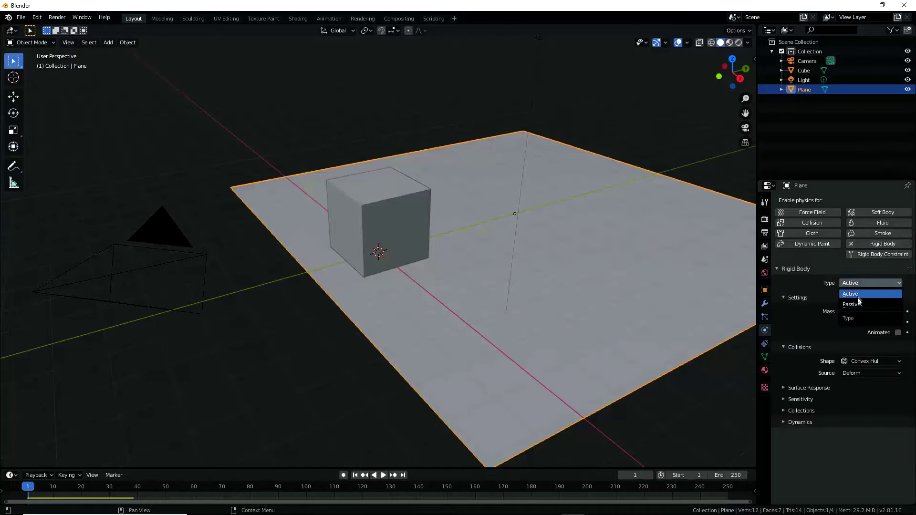
left_click(857, 300)
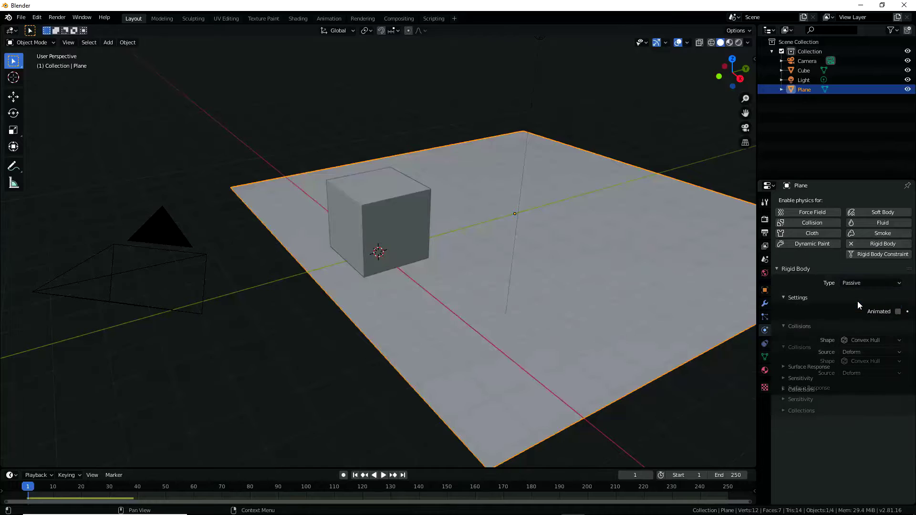
left_click(383, 475)
key("Escape")
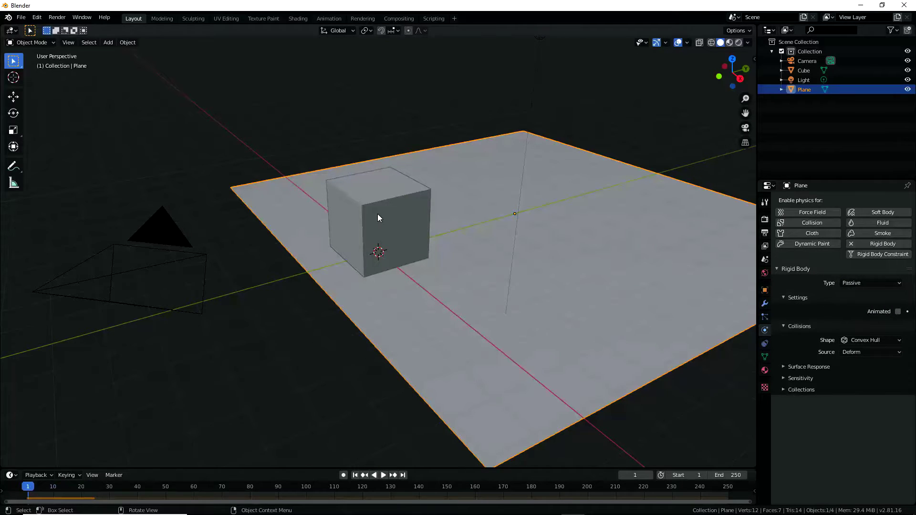
left_click(377, 213)
Step: Duplicate the cube as Cube.001, about 7.6 m along Y and rotated roughly 45° on Z
key("shift+d")
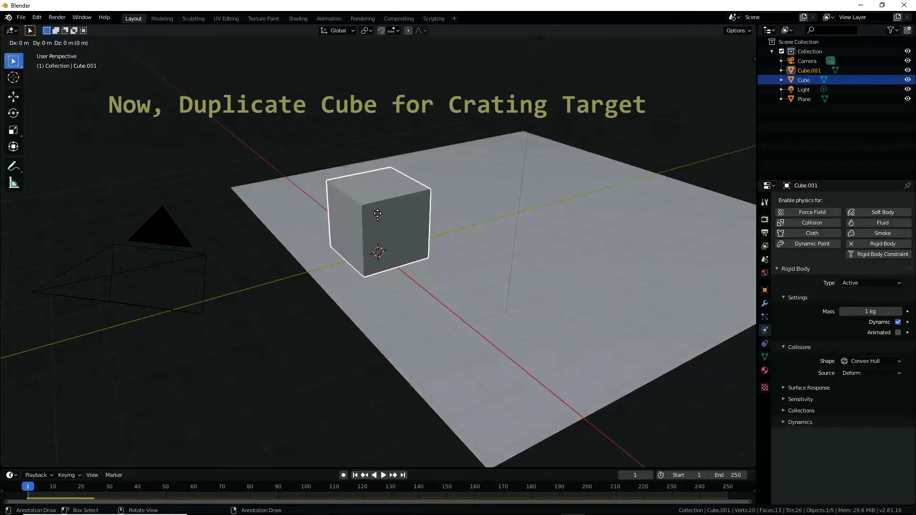
key("y")
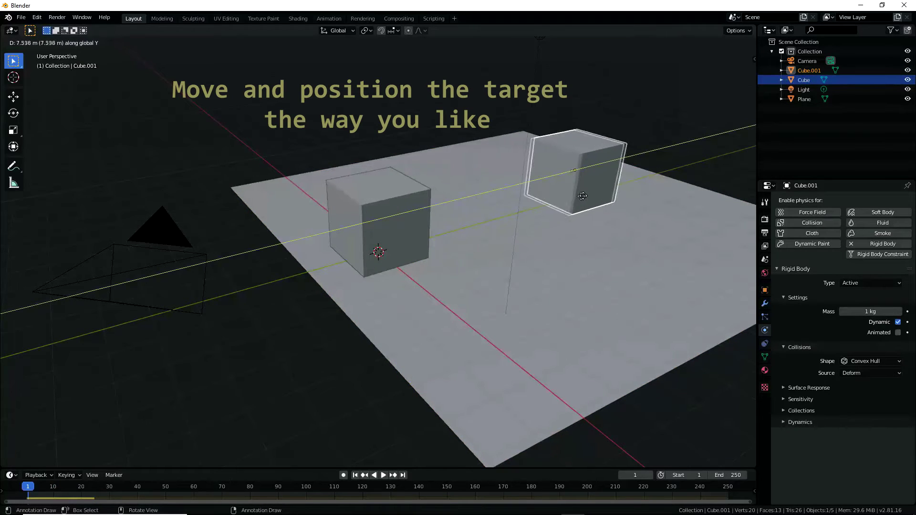
left_click(583, 197)
key("r")
key("z")
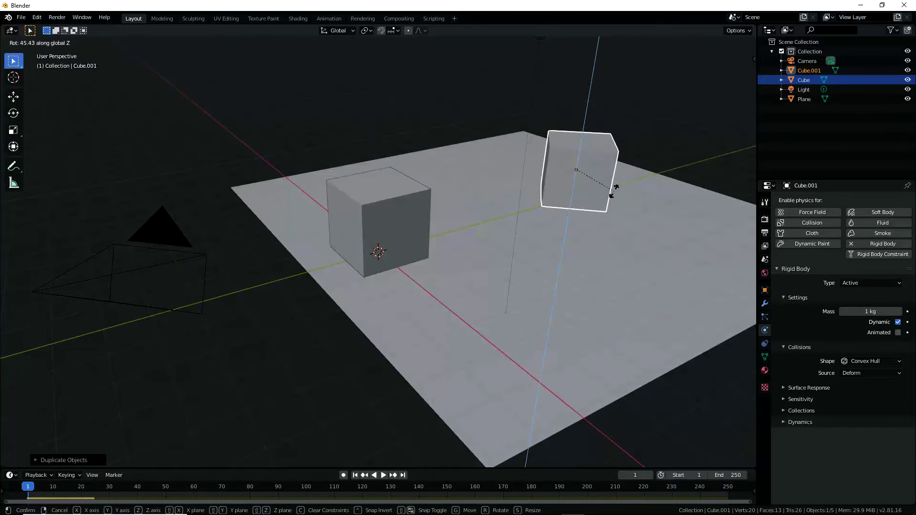
left_click(614, 191)
mouse_move(508, 212)
middle_mouse_down()
mouse_move(581, 210)
mouse_move(525, 213)
middle_mouse_up()
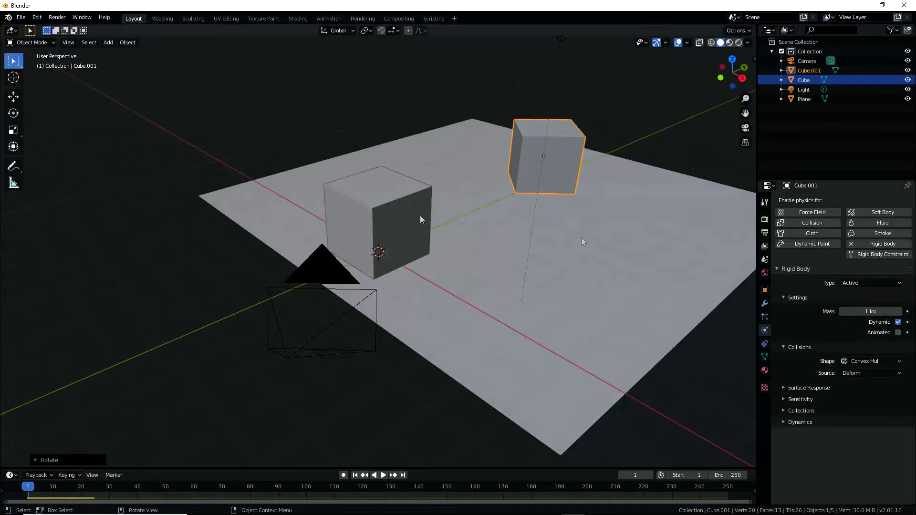
key("Down")
Step: Play and stop the simulation preview, then select the original cube
key("Down")
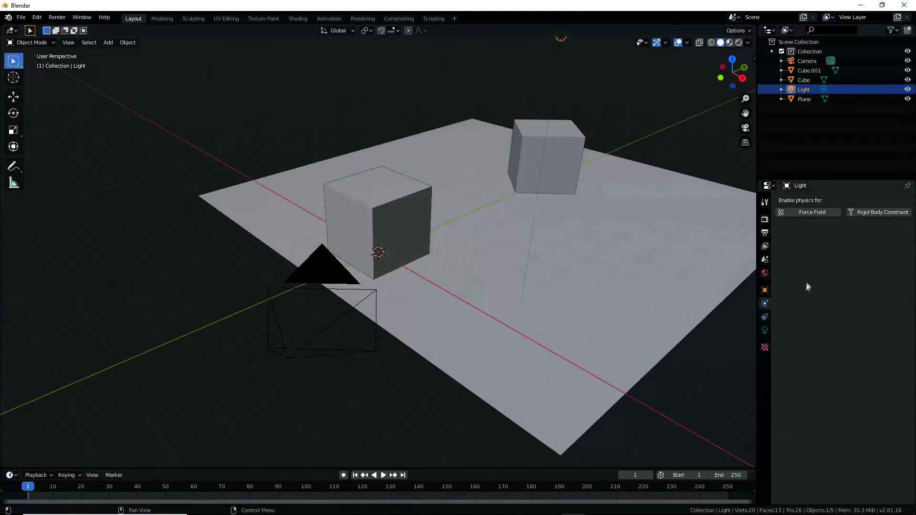
key("Down")
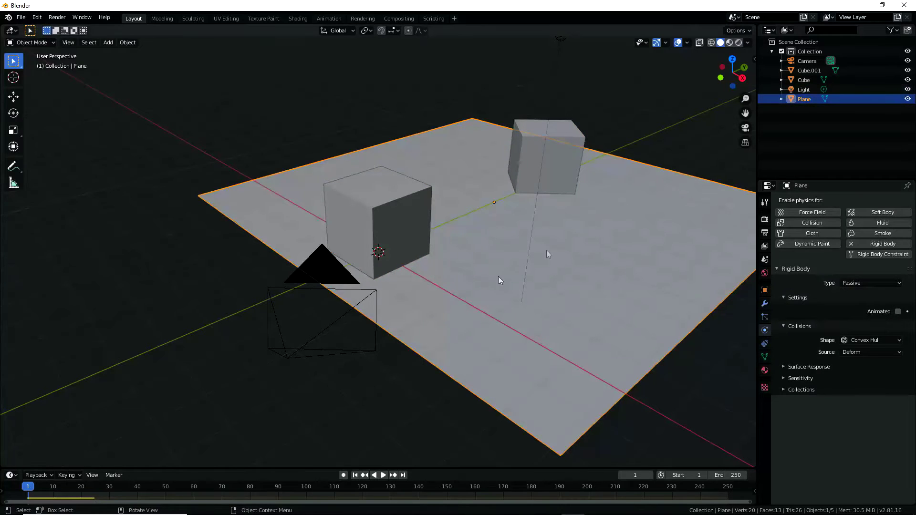
left_click(383, 475)
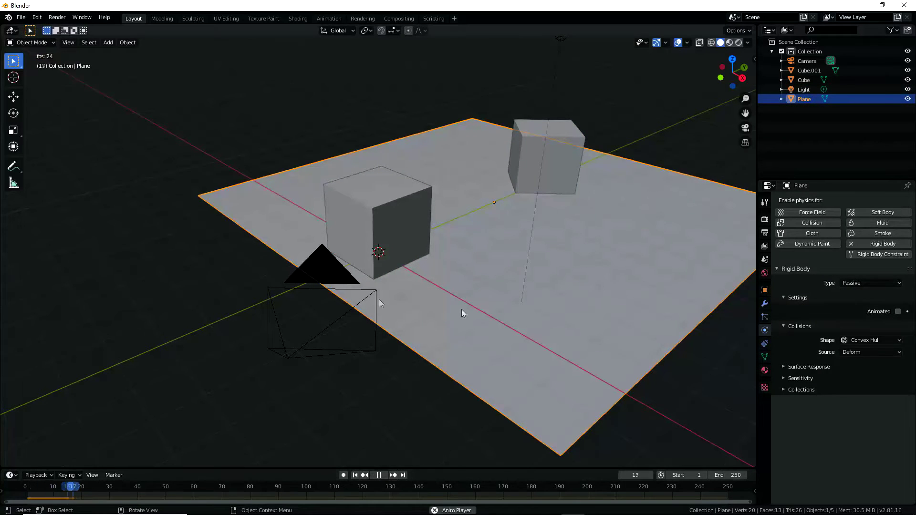
key("Escape")
middle_click_drag(481, 206, 461, 231)
left_click(382, 196)
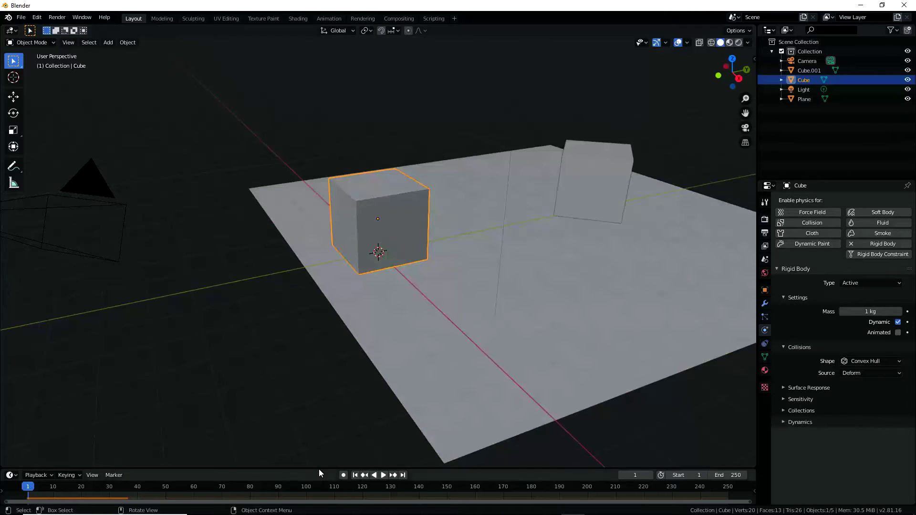
Step: Set gravity to Z 0 and Y 9.8 m/s², then play the sideways test
left_click_drag(318, 468, 321, 428)
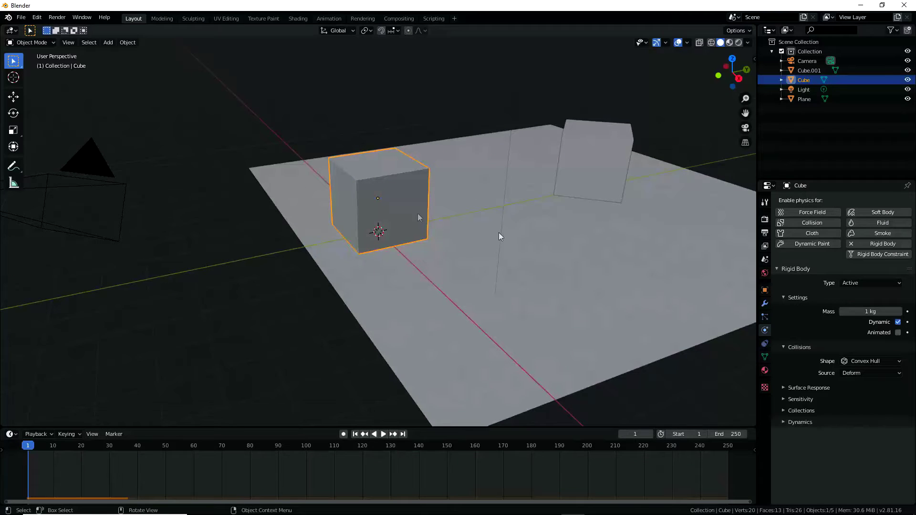
left_click(764, 259)
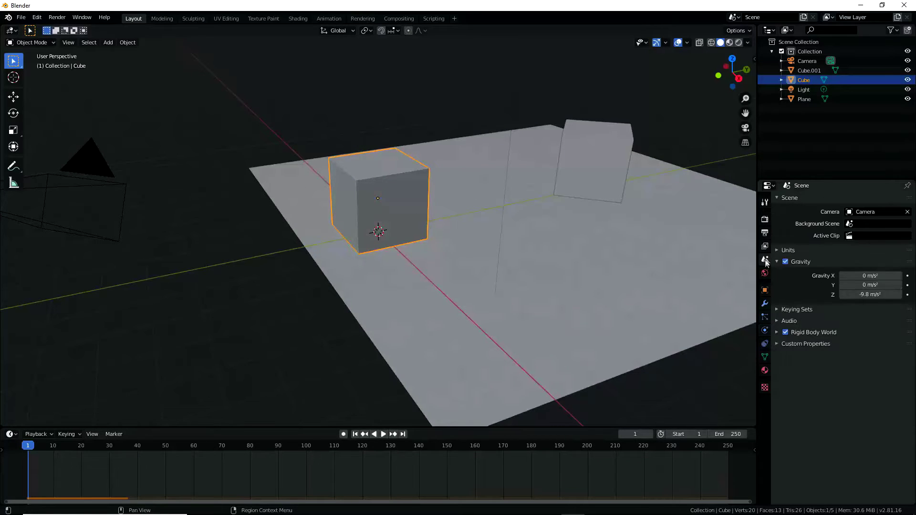
left_click(857, 293)
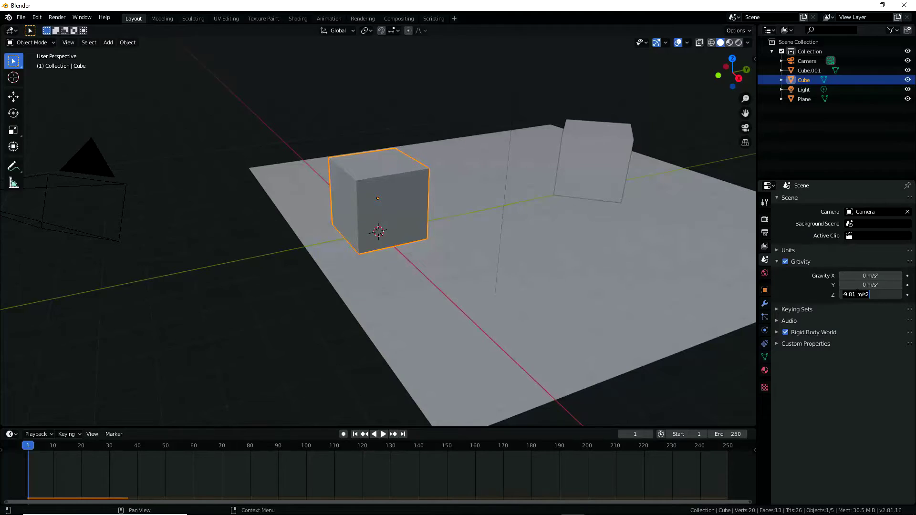
key("ctrl+a")
type("0")
left_click(866, 275)
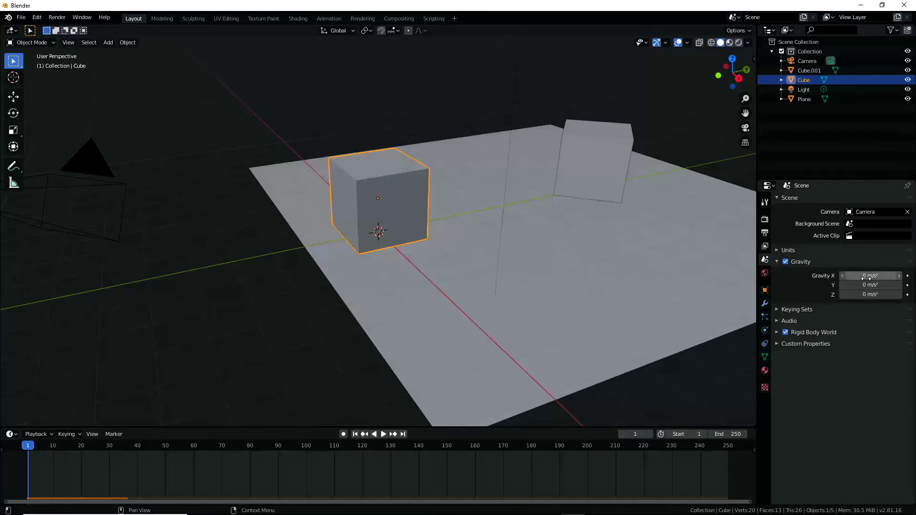
left_click(865, 285)
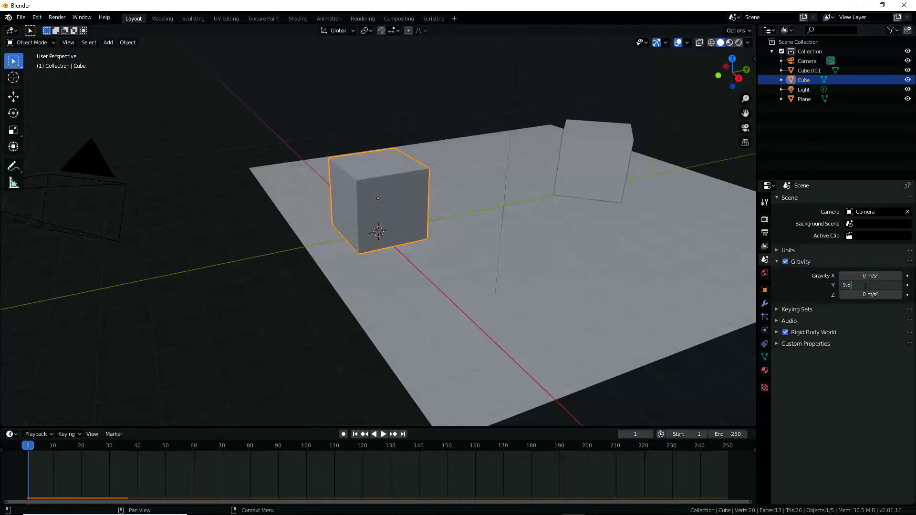
key("Return")
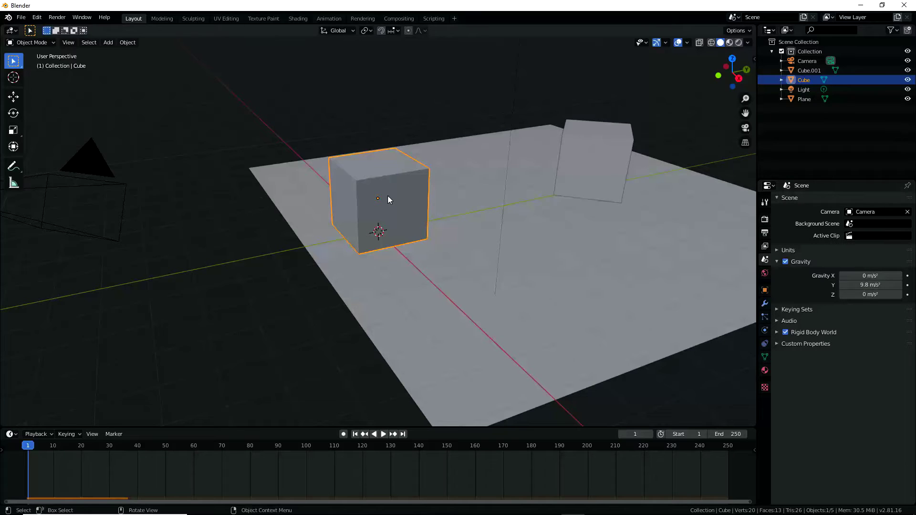
left_click(383, 434)
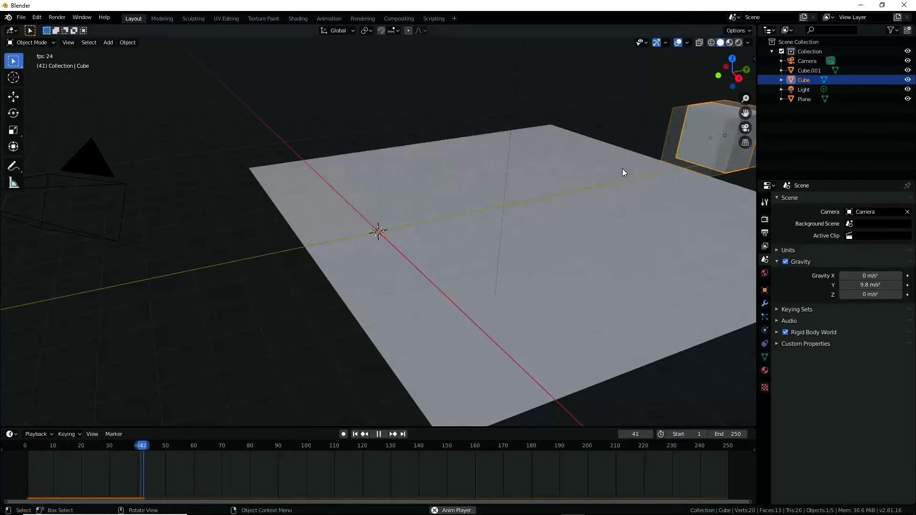
key("Escape")
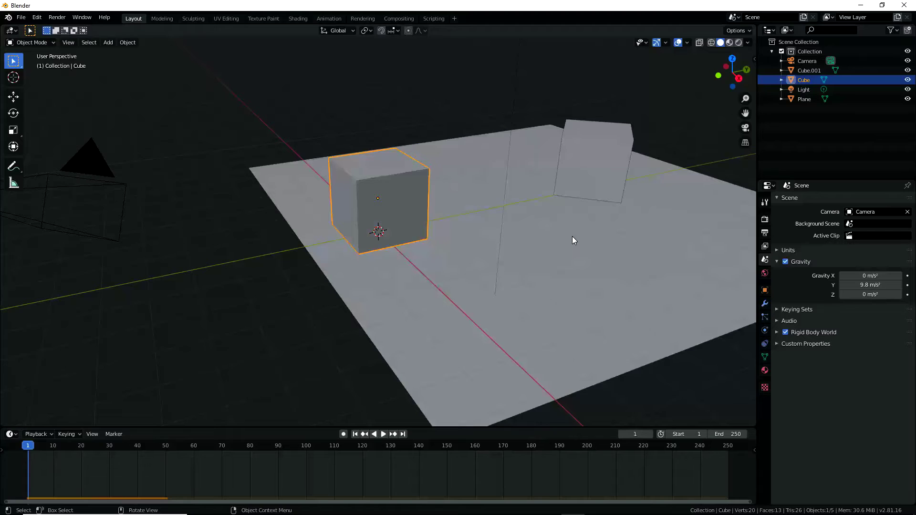
Step: Restore gravity to Y 0 and Z -9.8 m/s²
left_click(870, 285)
type("9.81 m/s2")
key("ctrl+a")
type("0")
key("Return")
left_click(866, 293)
type("0 m/s2")
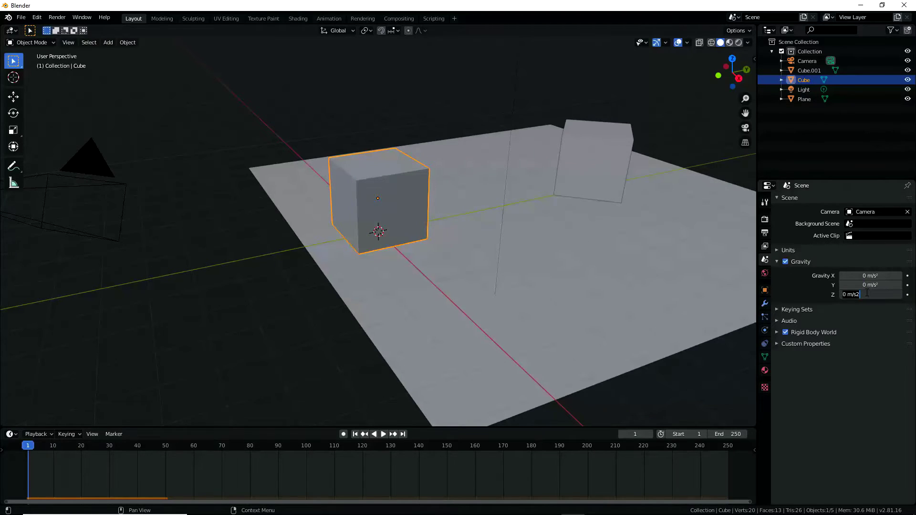
key("ctrl+a")
type("-9")
key("Return")
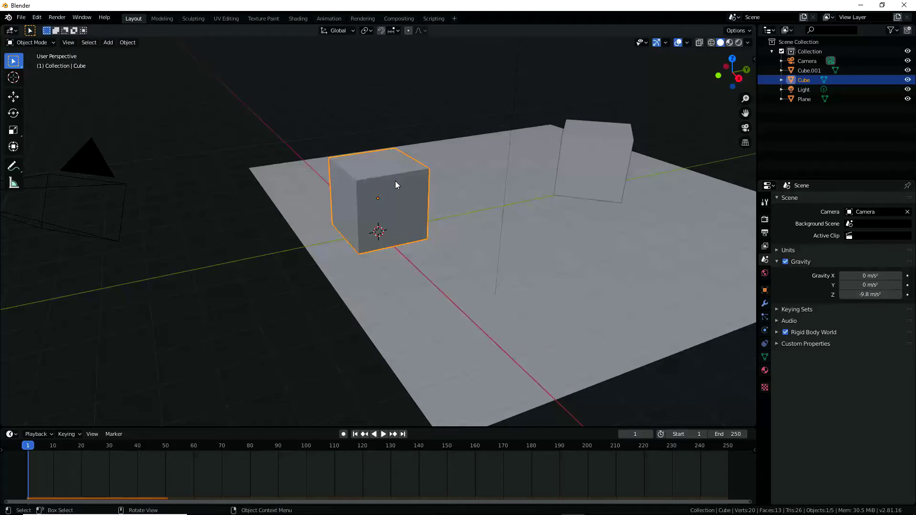
Step: Deselect everything, select the first cube, and show its rigid-body Physics settings
mouse_move(431, 244)
middle_mouse_down()
mouse_move(448, 237)
mouse_move(439, 241)
middle_mouse_up()
left_click(415, 284)
left_click(316, 329)
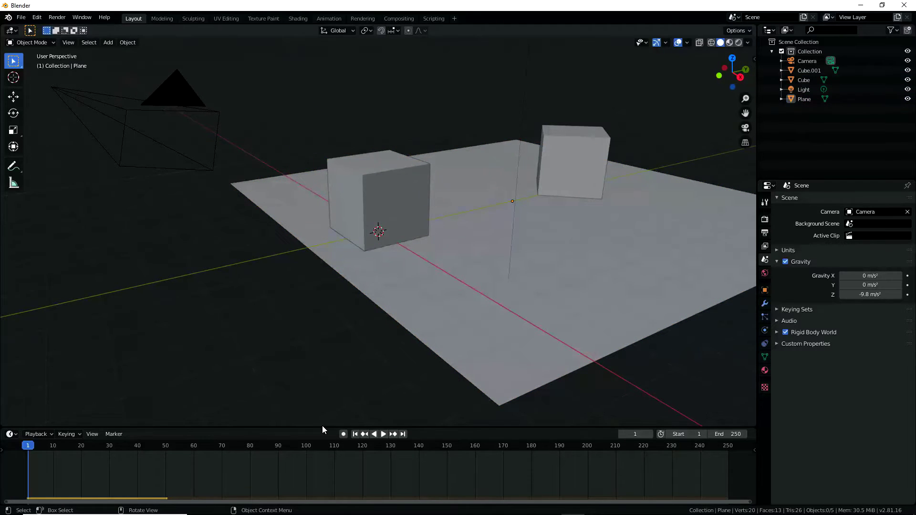
left_click_drag(322, 427, 327, 400)
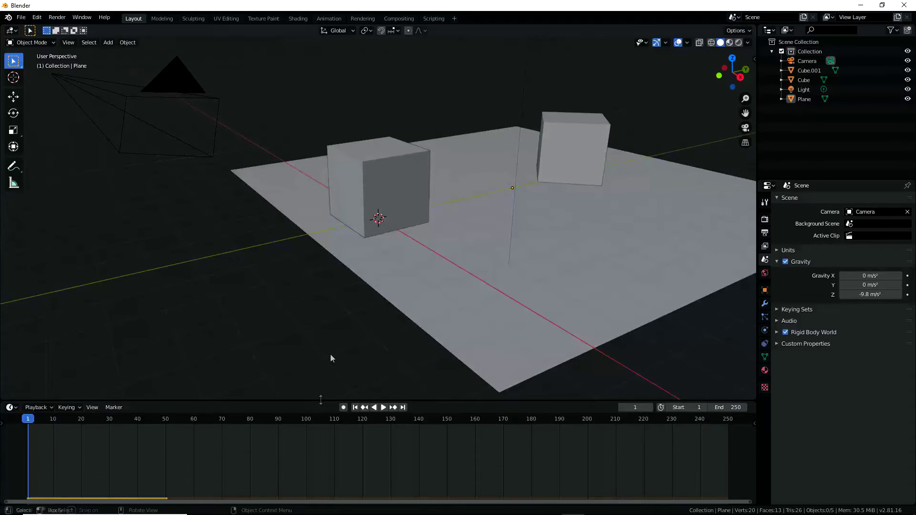
left_click(382, 167)
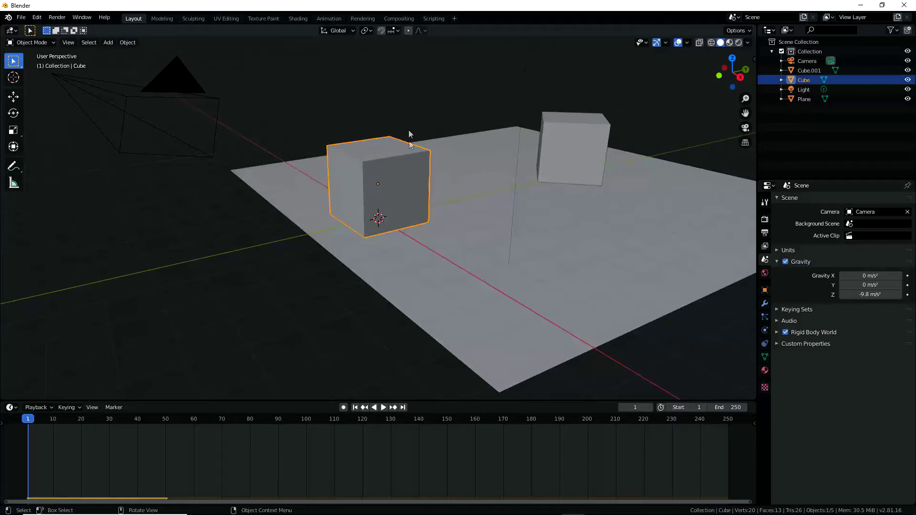
left_click(765, 330)
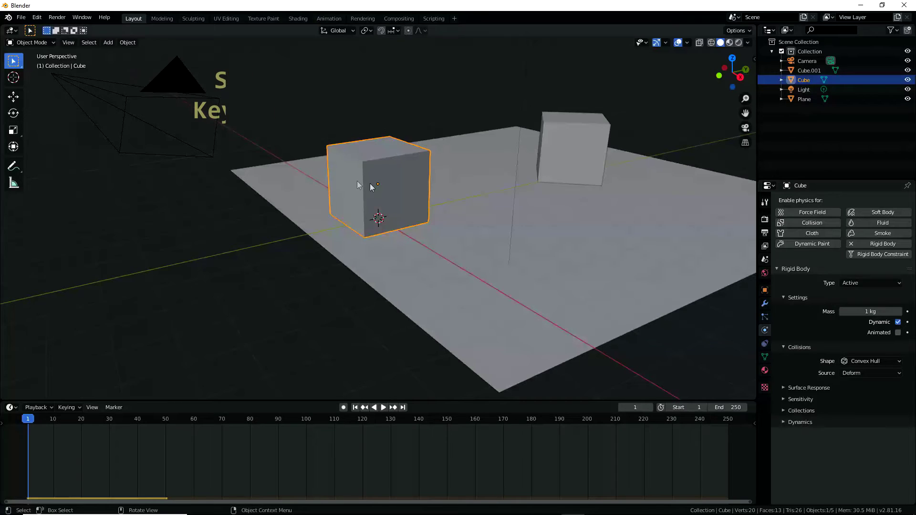
Step: Insert a Location keyframe for the cube at frame 1 and zoom the timeline around it
key("i")
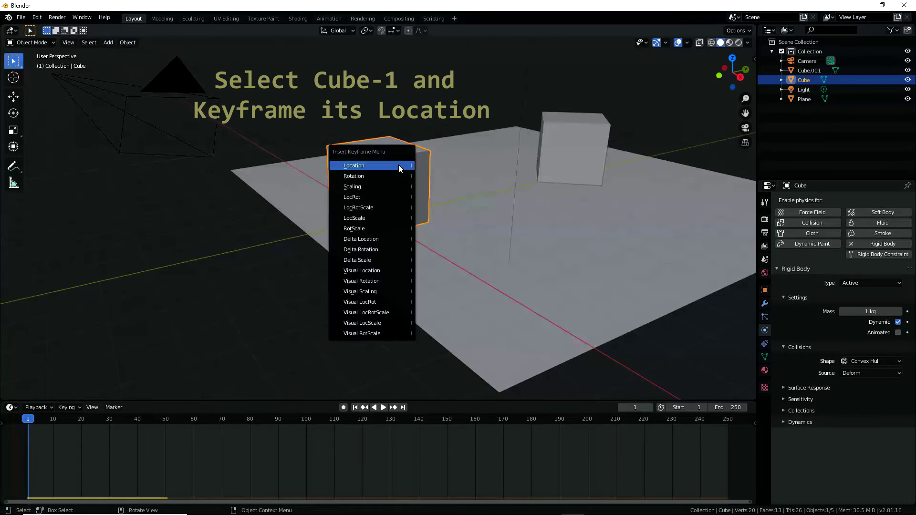
left_click(364, 166)
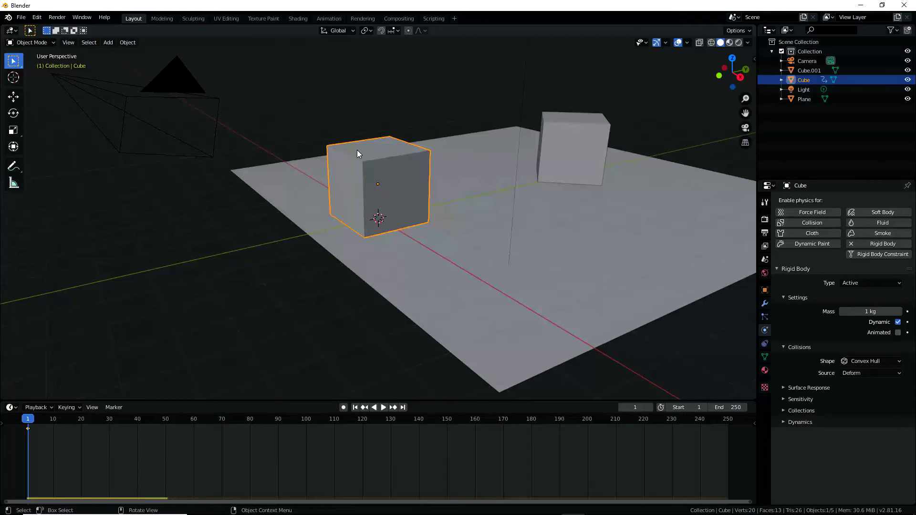
scroll(32, 432, "up", 3)
middle_click_drag(33, 433, 349, 439)
scroll(350, 442, "up", 5)
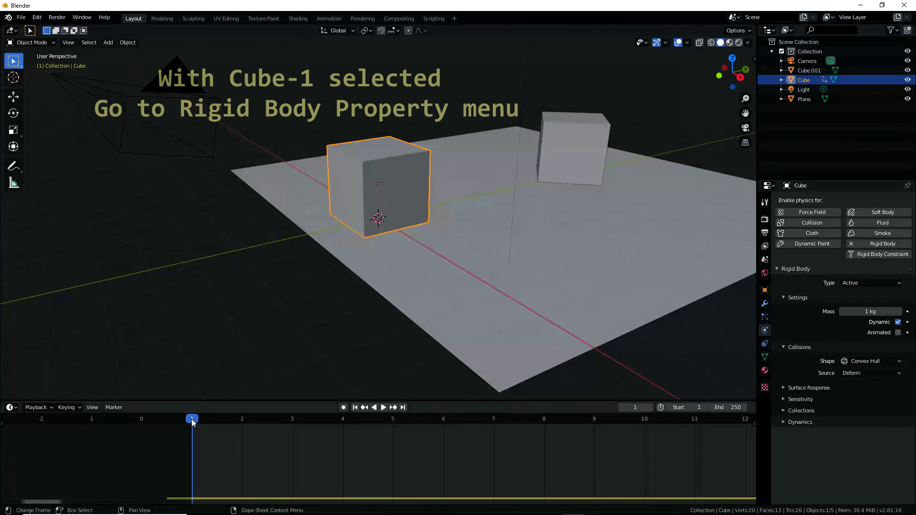
Step: Keyframe the cube's Animated checkbox at frame 1 and bring frame 1 into view on the timeline
left_click(907, 333)
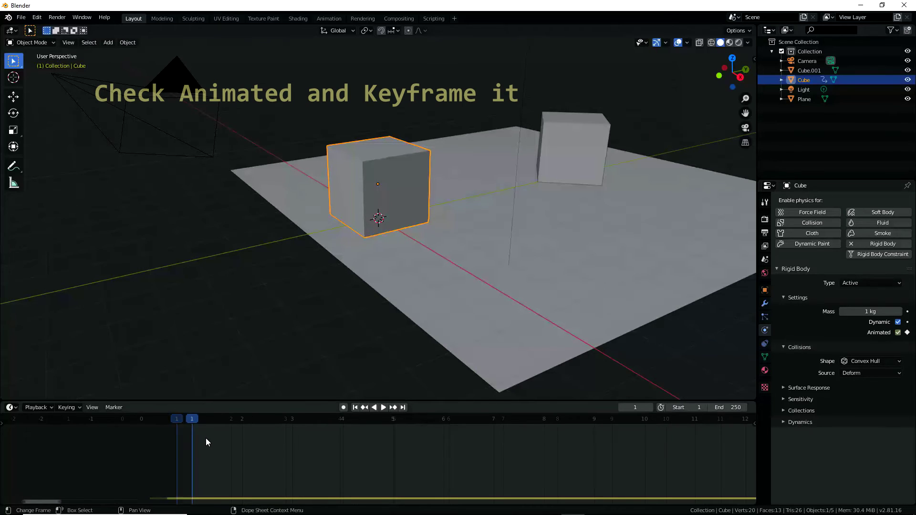
key("KP_0")
middle_click_drag(386, 447, 287, 469)
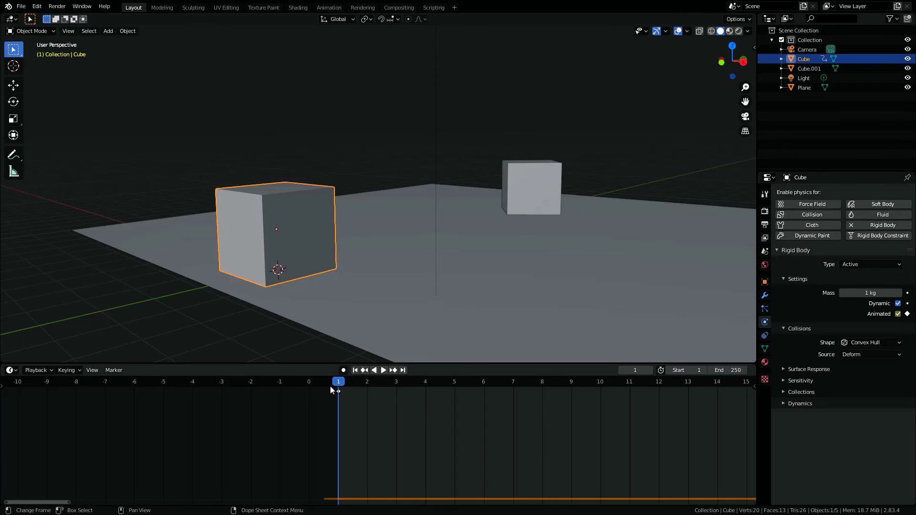
Step: At frame 4, slide the first cube along Y and keyframe its location
left_click(425, 383)
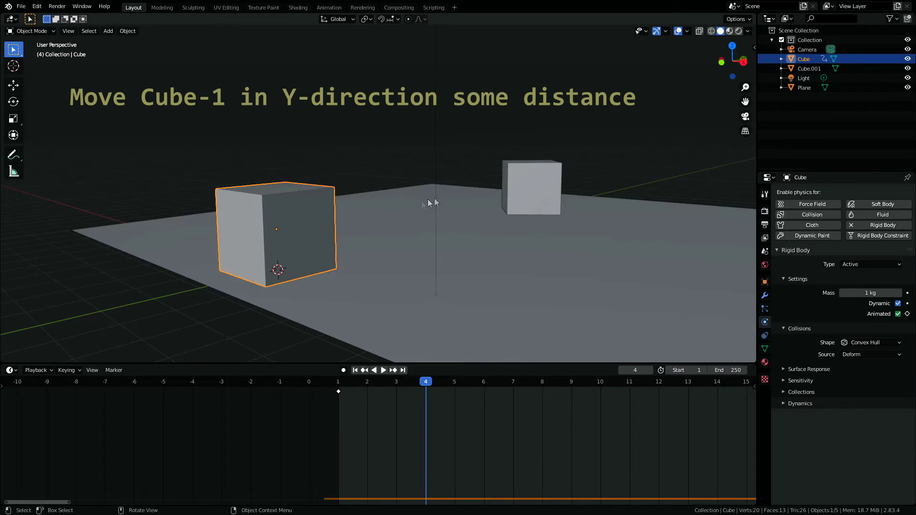
key("g")
key("y")
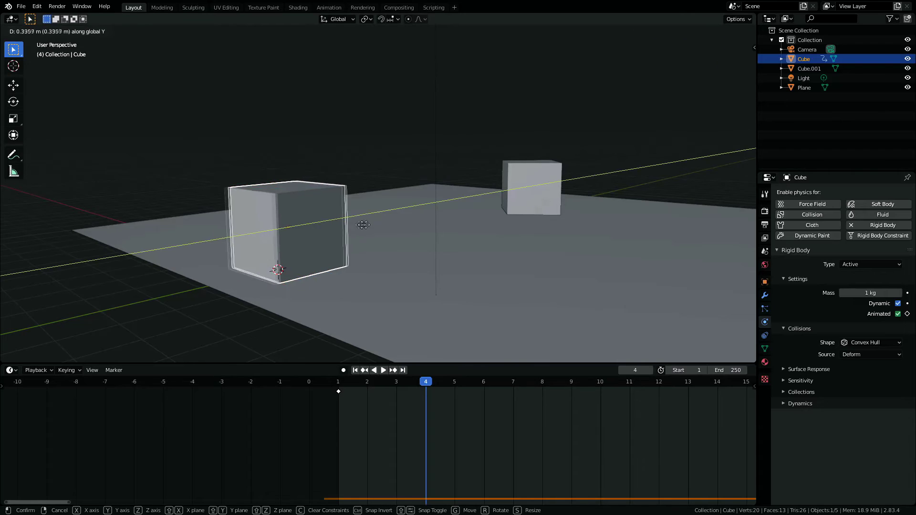
left_click(479, 222)
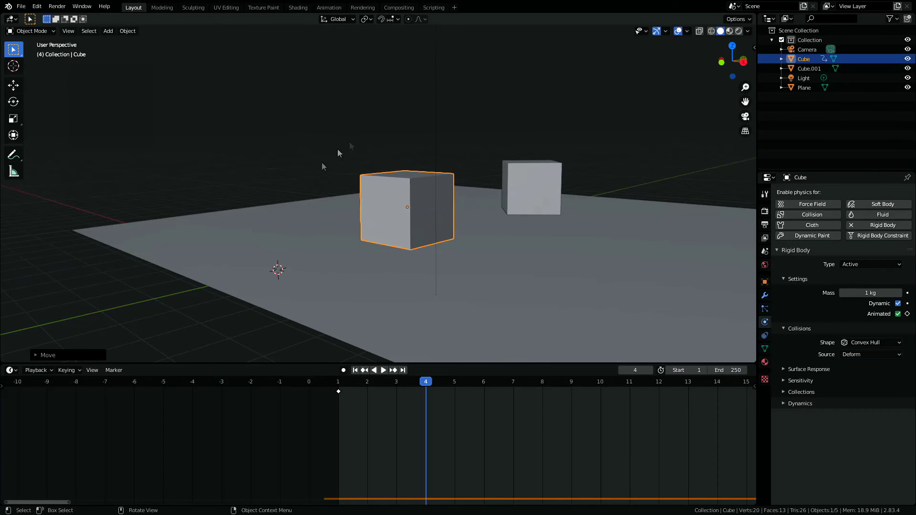
key("i")
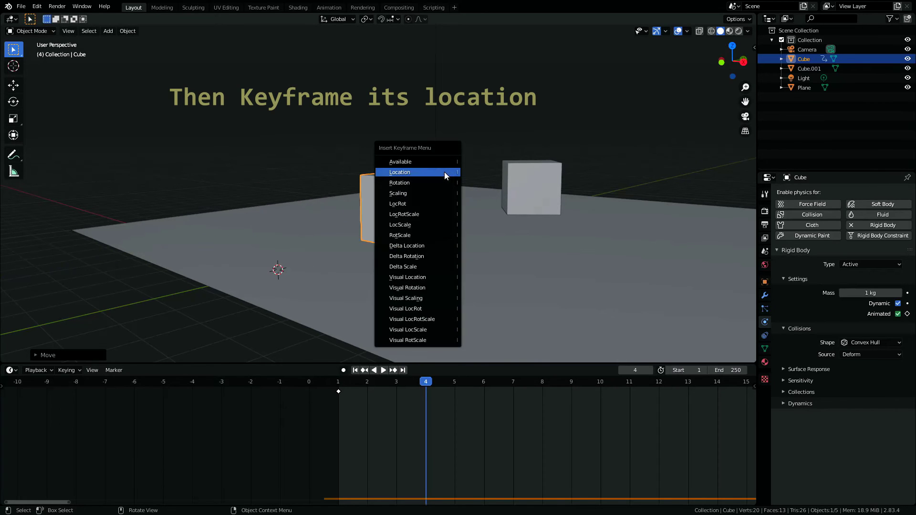
left_click(444, 172)
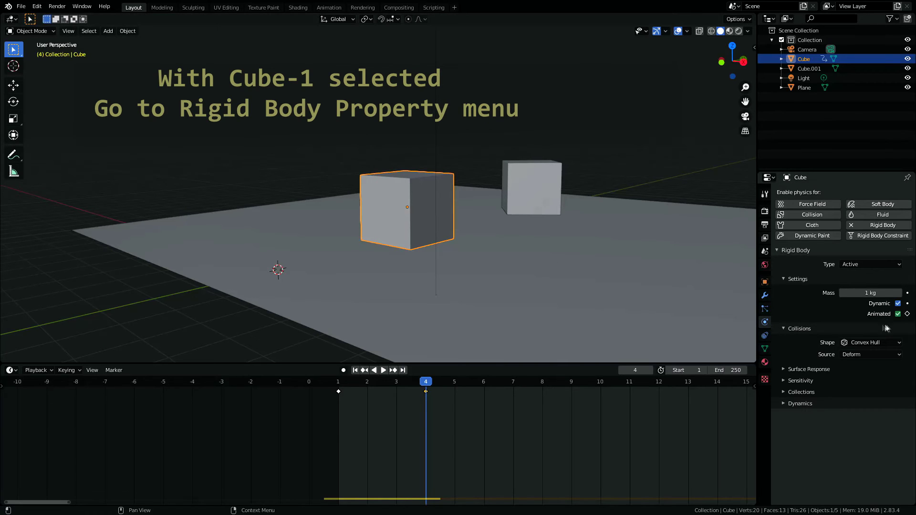
Step: Keyframe the cube's Animated rigid-body option as off at frame 4, then rewind to frame 1
left_click(898, 314)
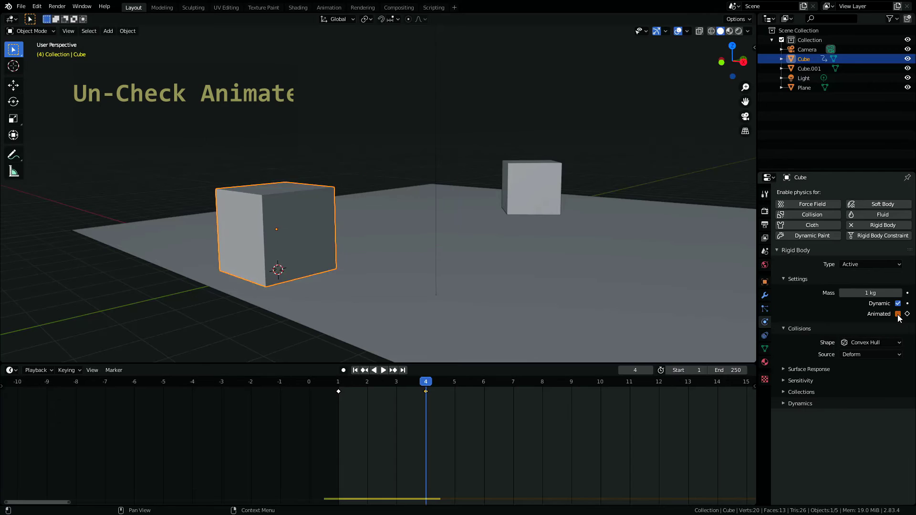
left_click(908, 314)
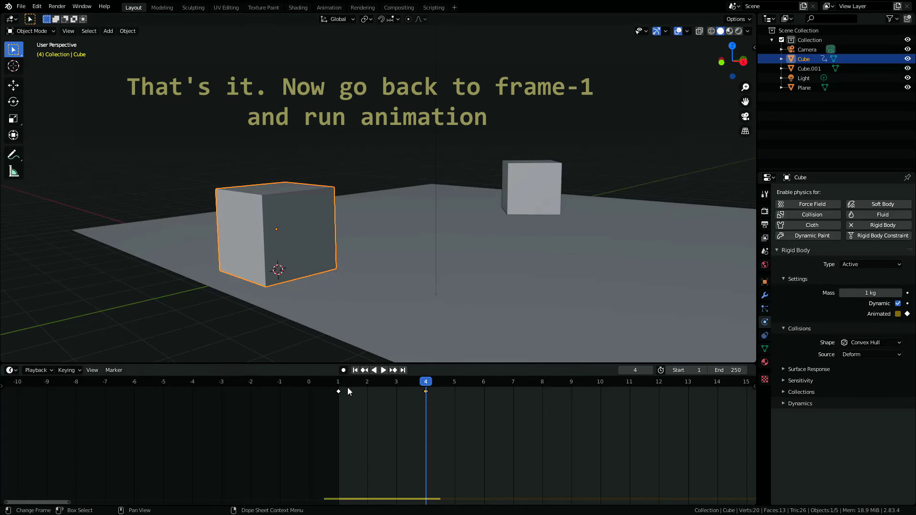
left_click(355, 370)
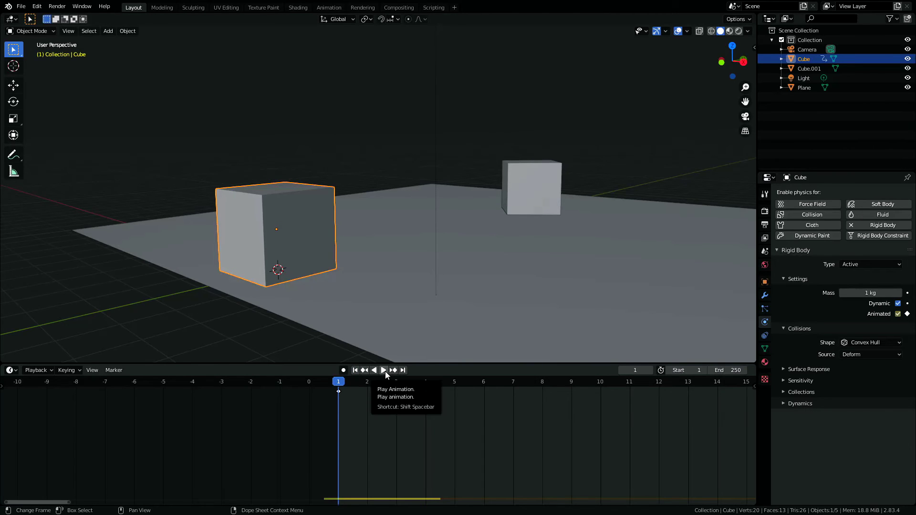
left_click(384, 370)
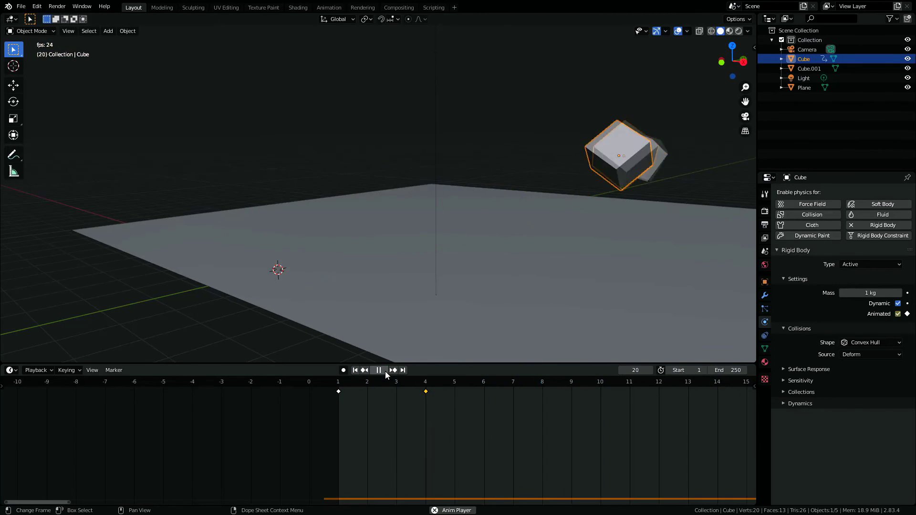
left_click(384, 370)
key("Escape")
left_click(385, 371)
key("Escape")
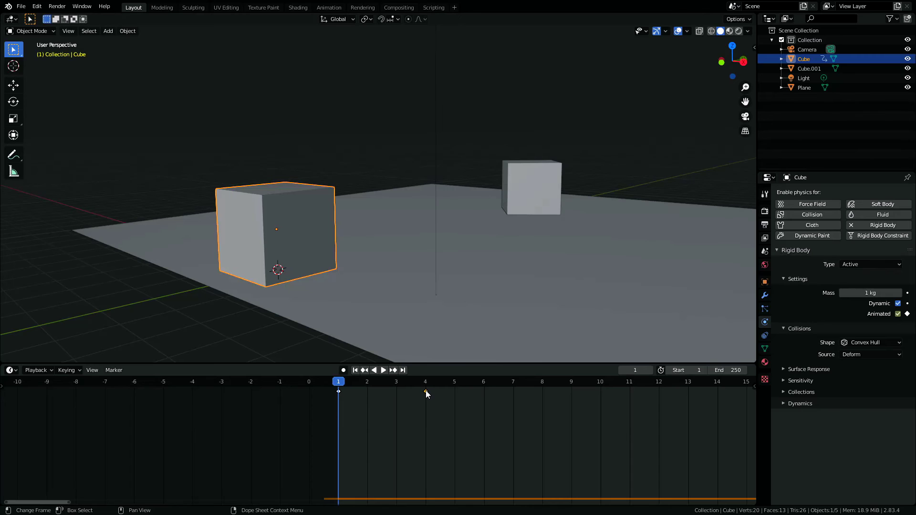
left_click_drag(426, 390, 688, 406)
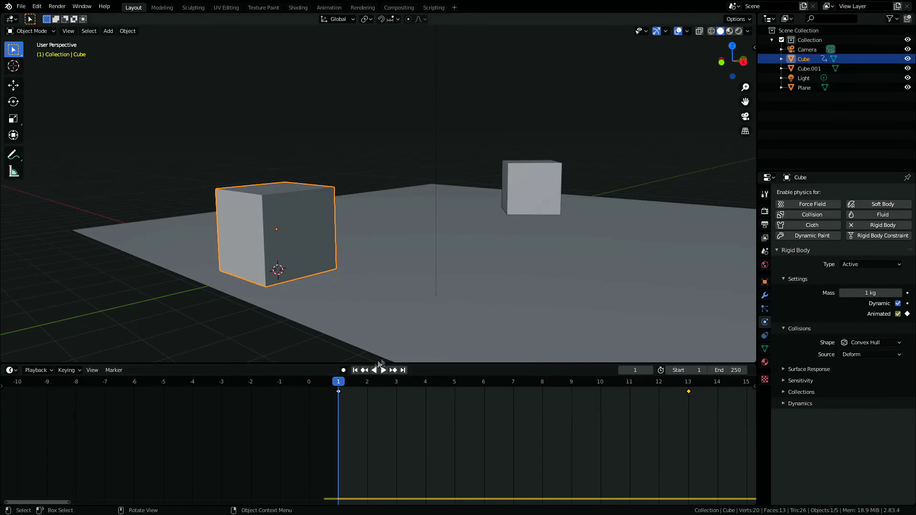
left_click(385, 370)
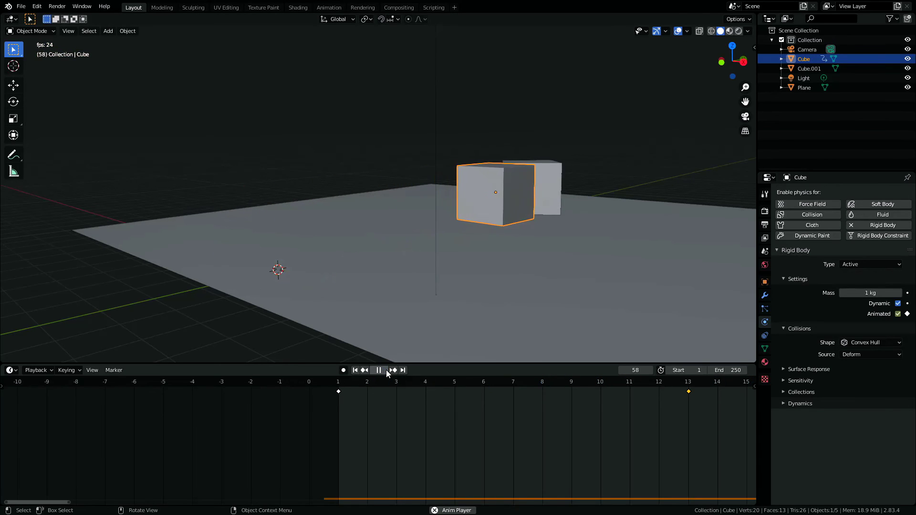
key("shift+Left")
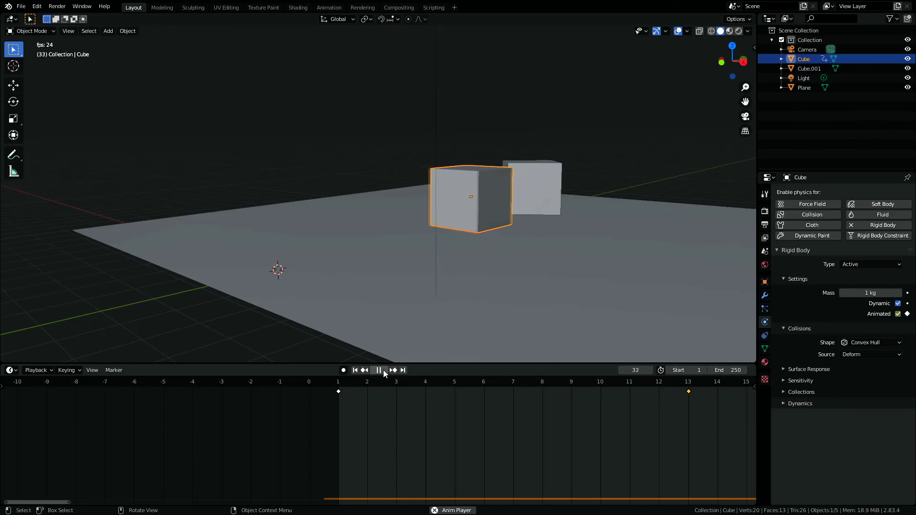
key("Escape")
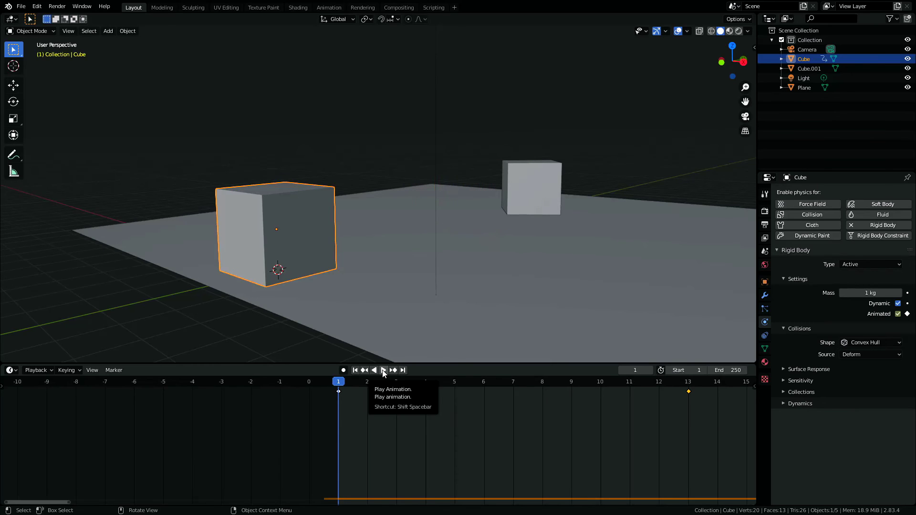
left_click_drag(688, 392, 427, 398)
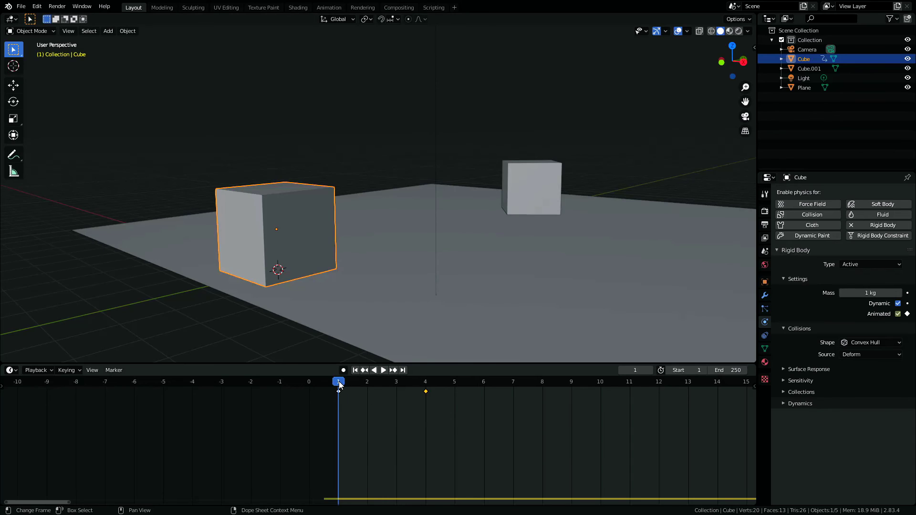
Step: Play the animation to frame 4 and turn the cube's Animated setting back on
key("space")
key("space")
key("i")
left_click(898, 315)
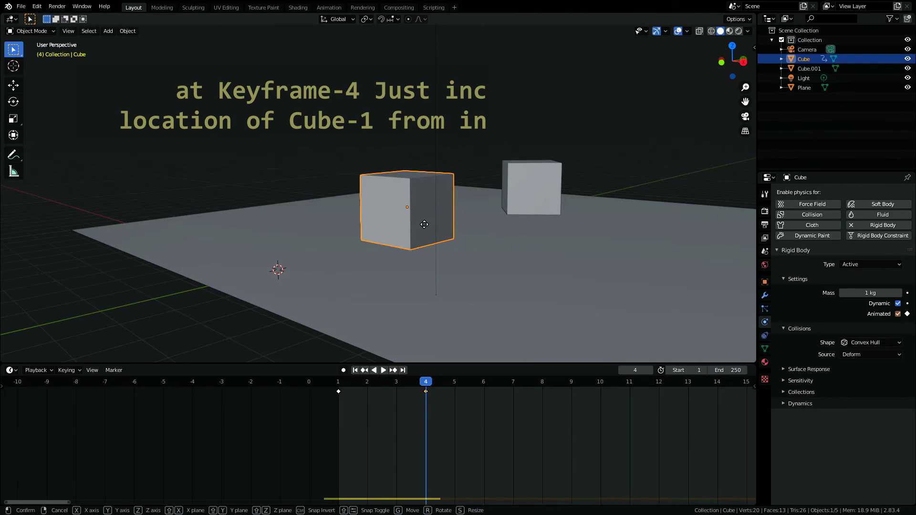
Step: Slide the cube 8.825 m along Y beside Cube.001, key its location, uncheck Animated, rewind to frame 1
key("g")
key("y")
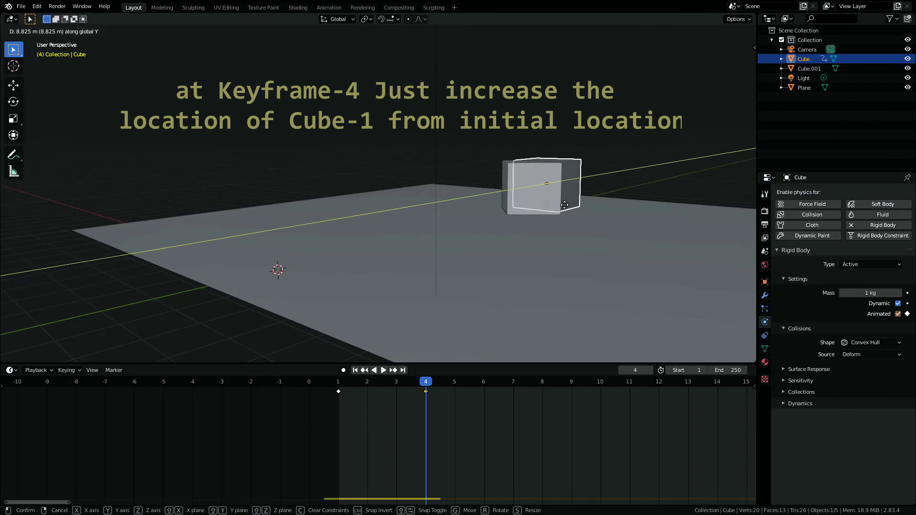
left_click(565, 208)
key("i")
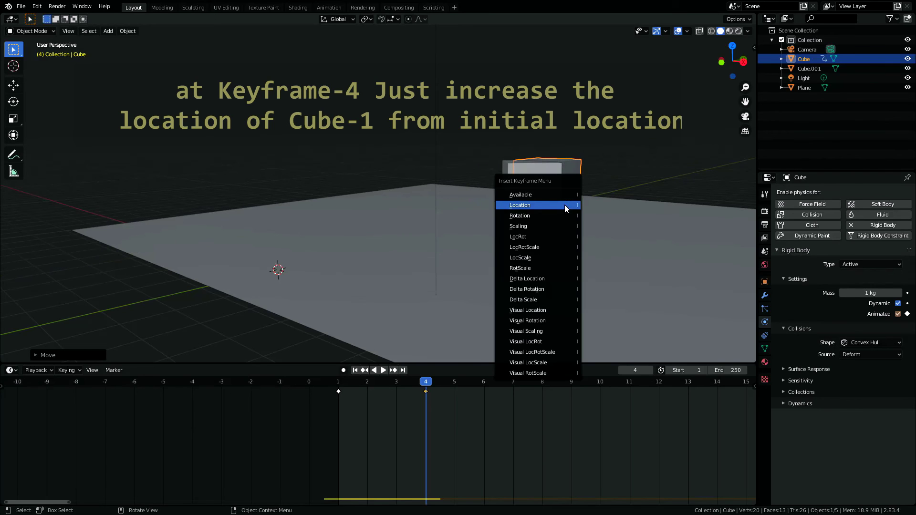
left_click(525, 205)
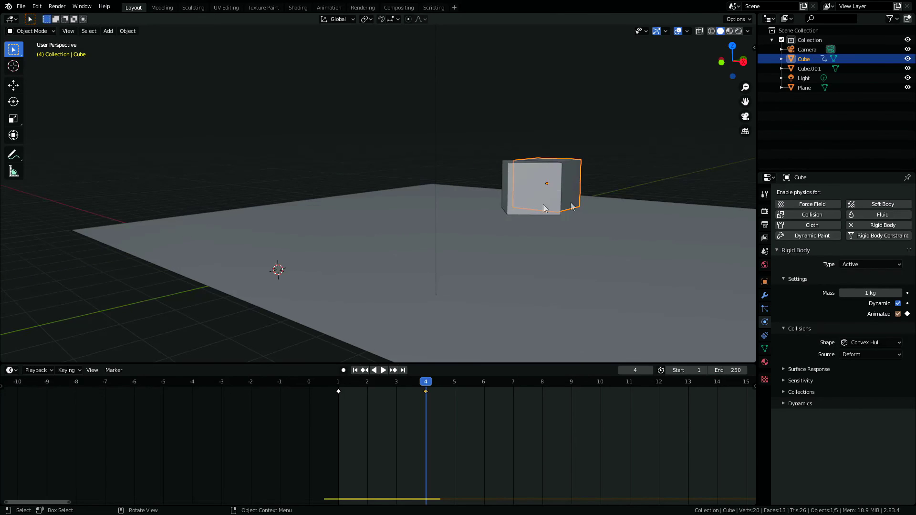
left_click(899, 314)
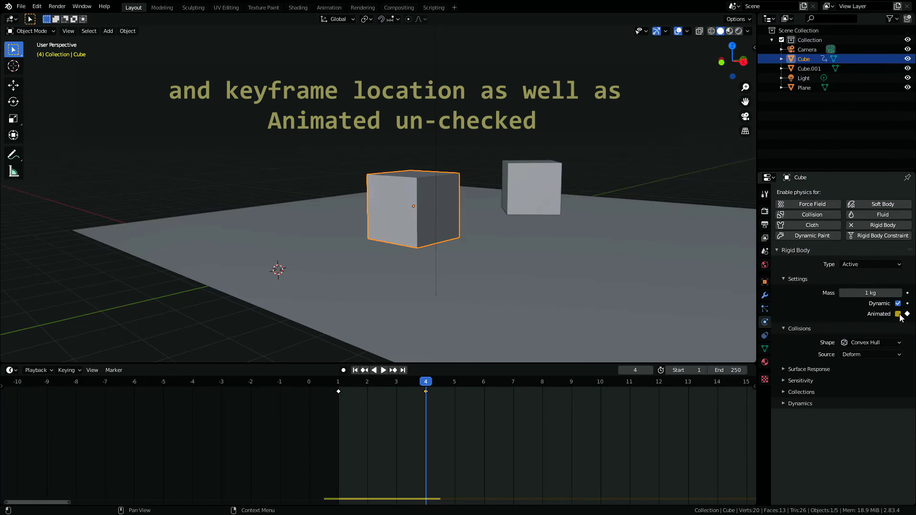
left_click(355, 370)
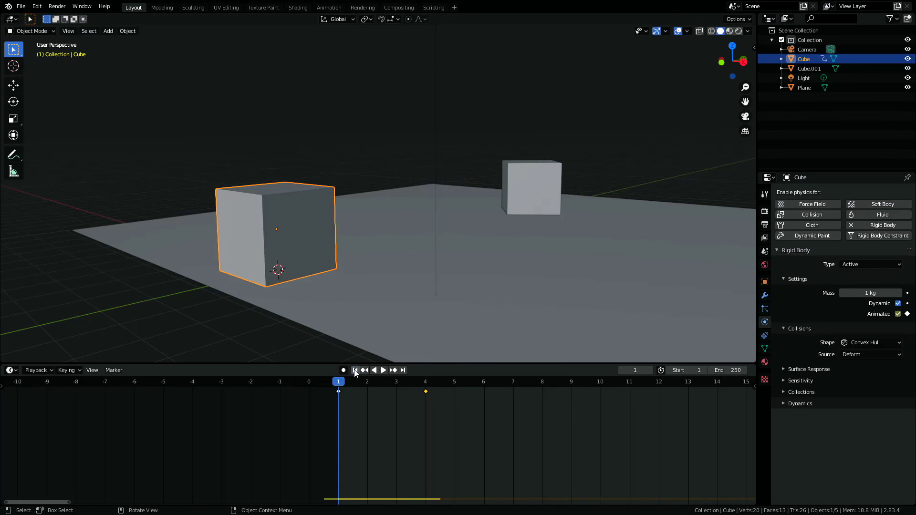
left_click(383, 370)
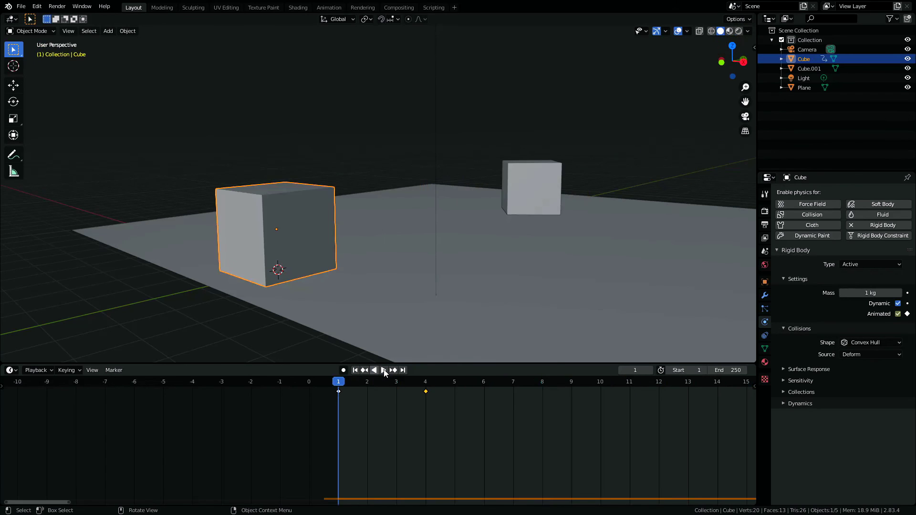
left_click(383, 371)
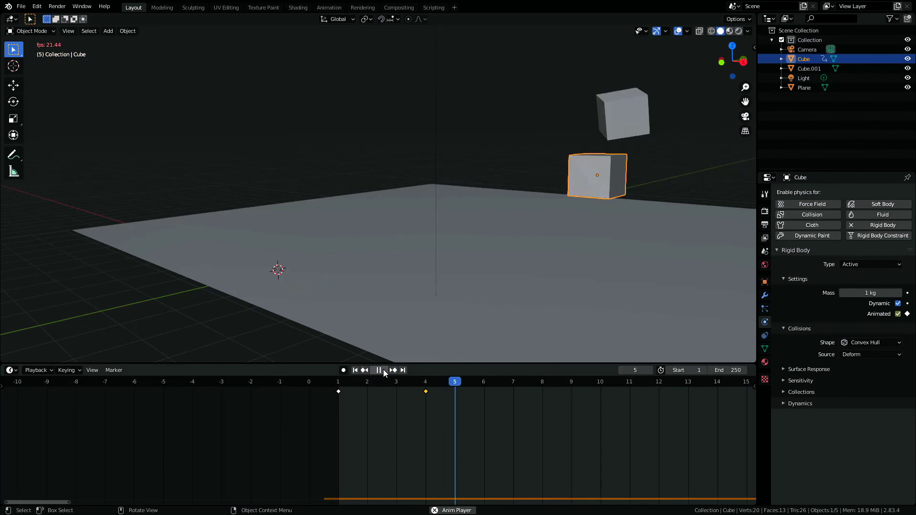
left_click_drag(426, 391, 717, 407)
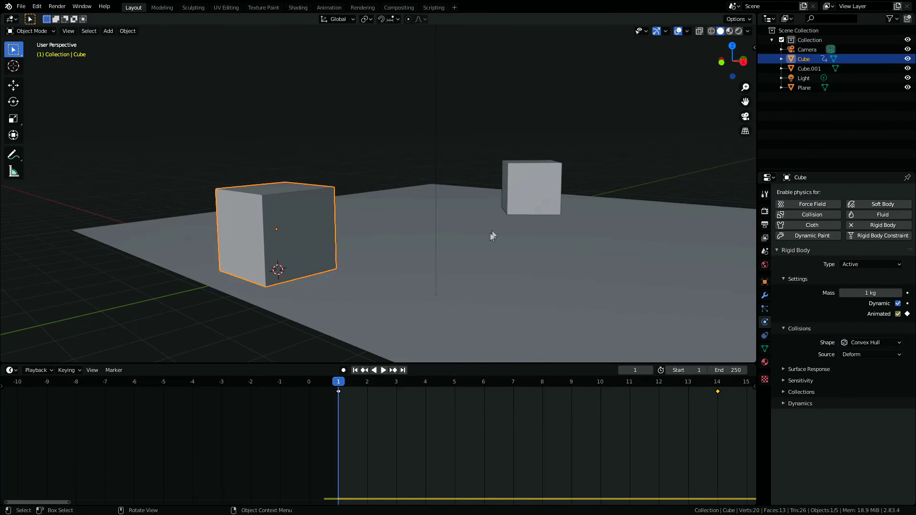
left_click(385, 369)
key("Escape")
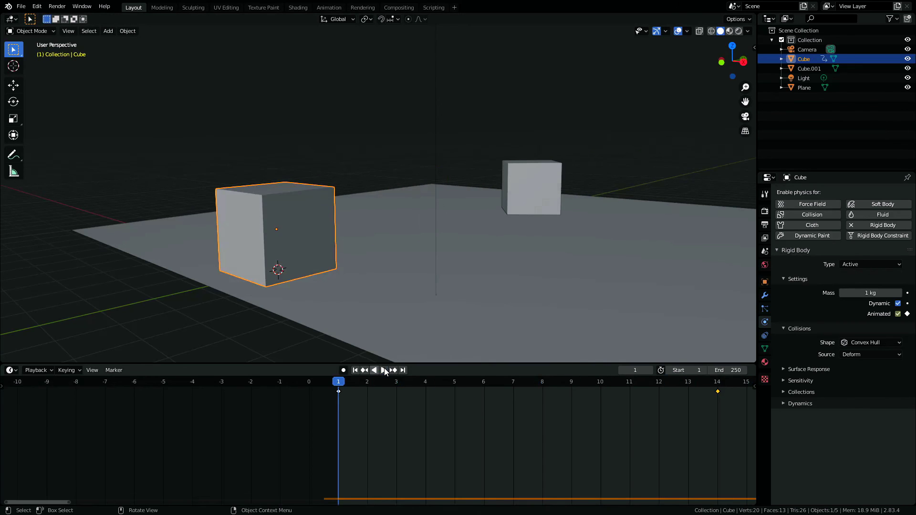
left_click(385, 370)
key("Escape")
key("ctrl+z")
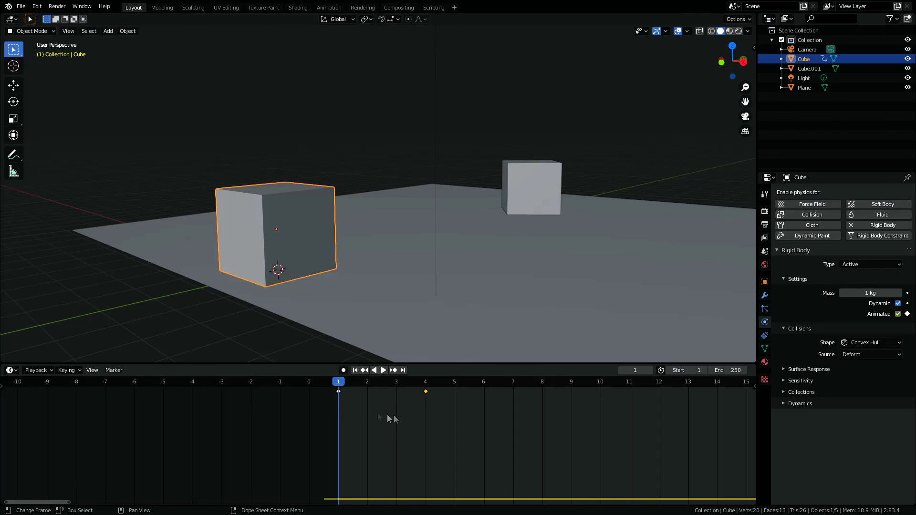